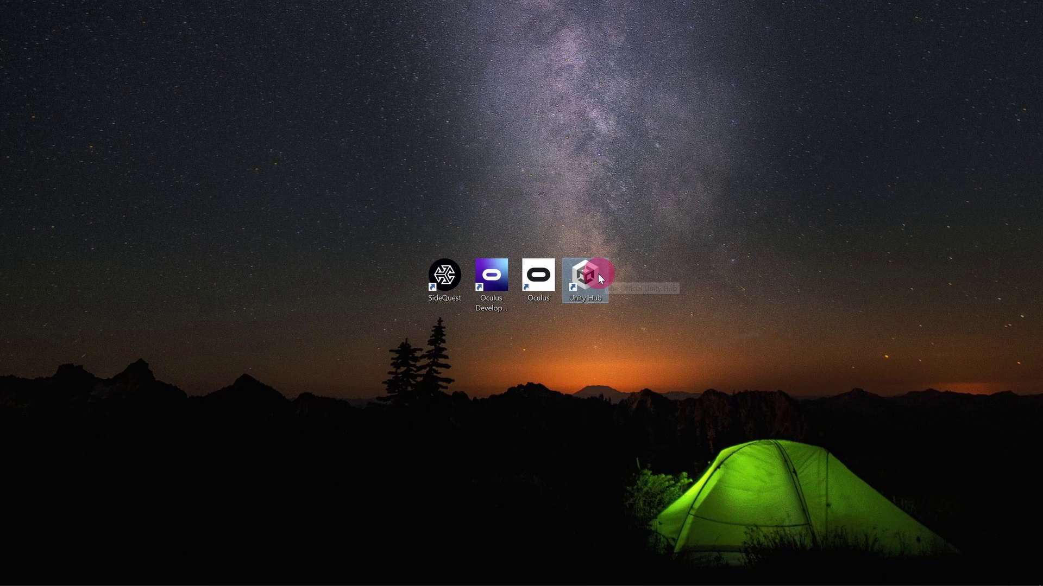
Step: Launch Unity Hub and start a new project from the Projects page
double_click(591, 276)
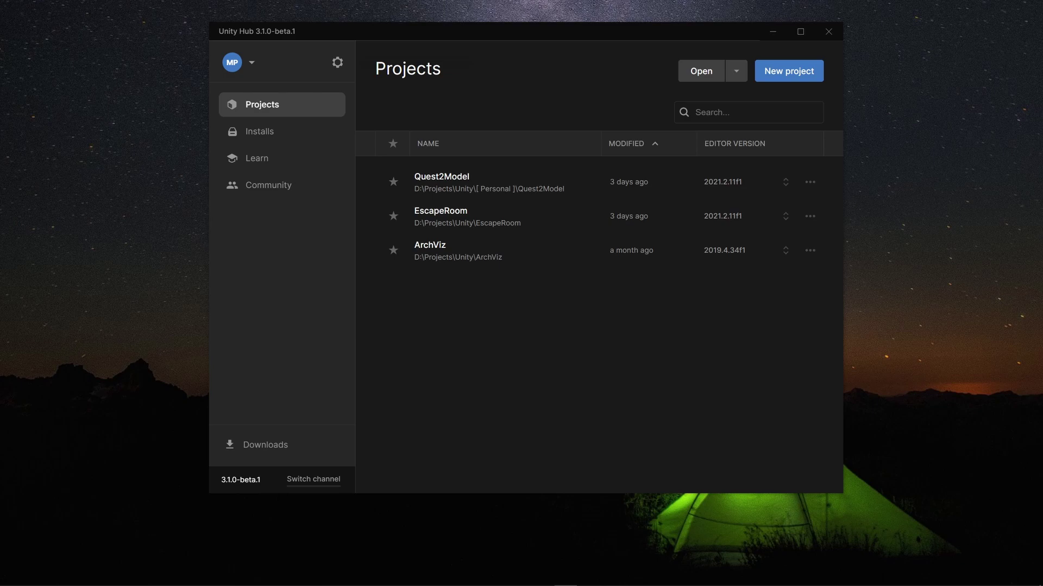
left_click(783, 73)
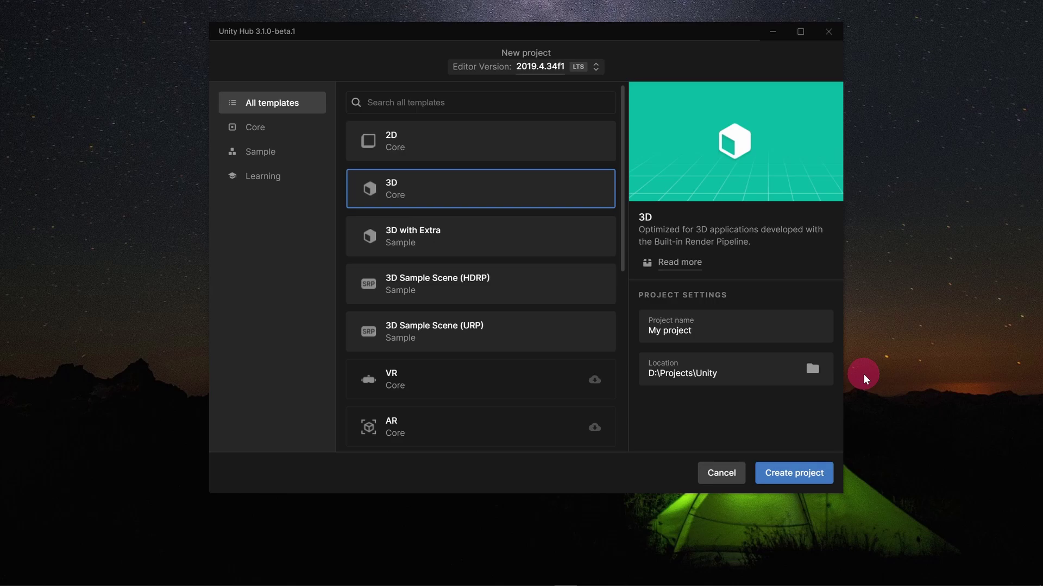
Step: Name the project 'First Quest Project', choose editor 2021.2.11f1 and the 3D (URP) template
triple_click(770, 324)
key("BackSpace")
type("First")
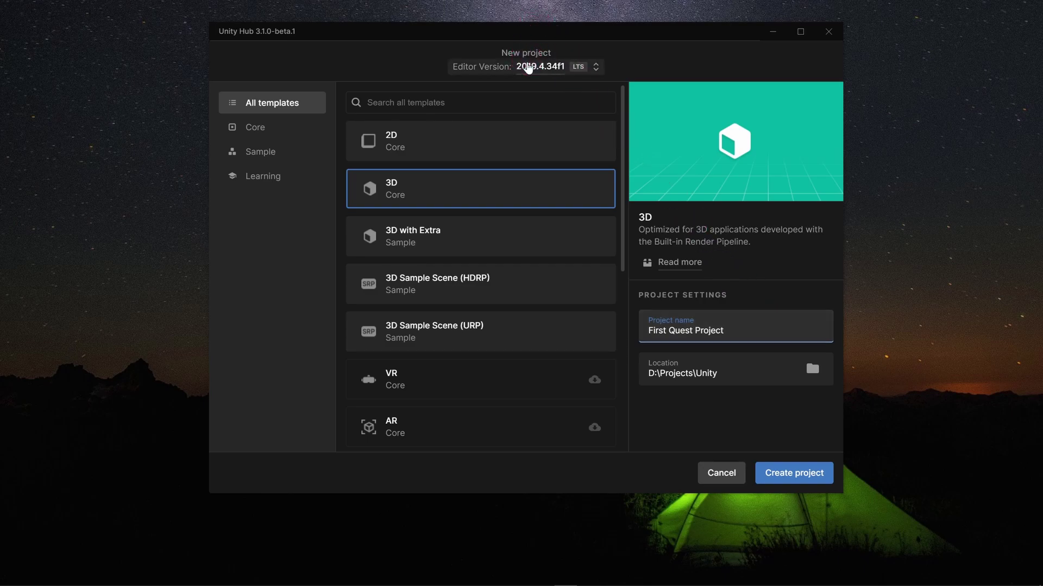
left_click(528, 68)
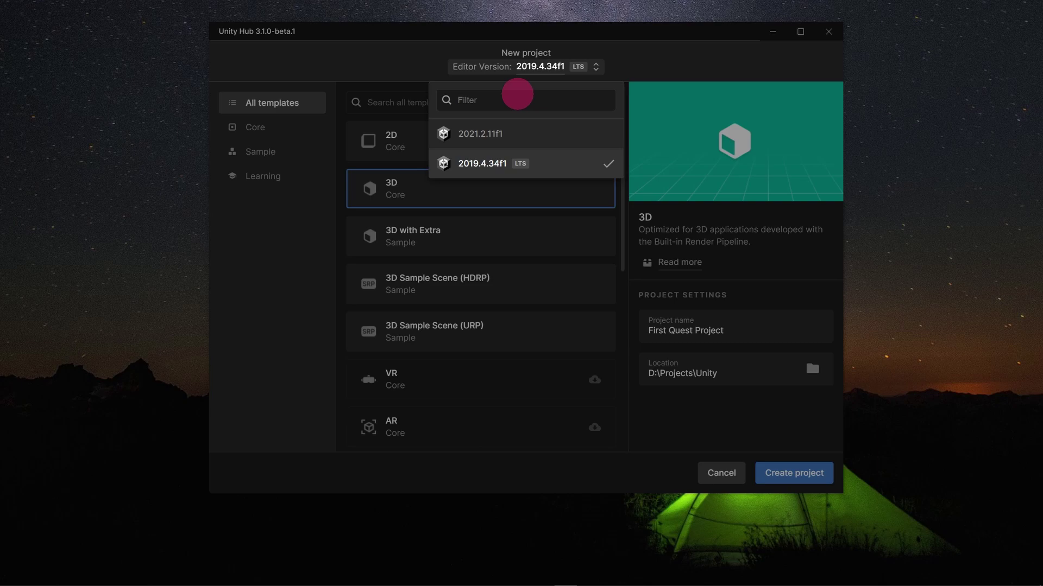
left_click(510, 137)
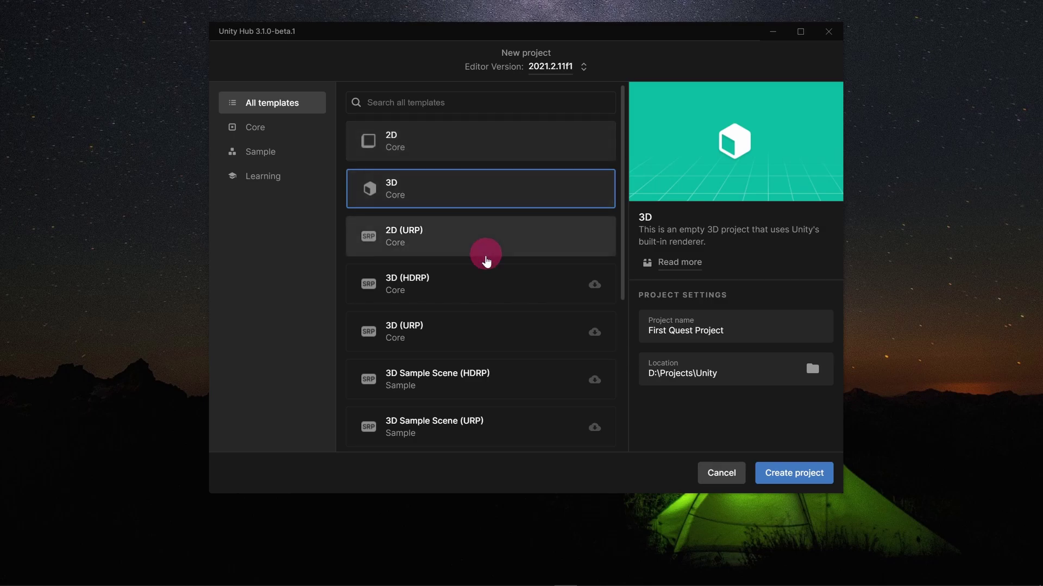
left_click(477, 336)
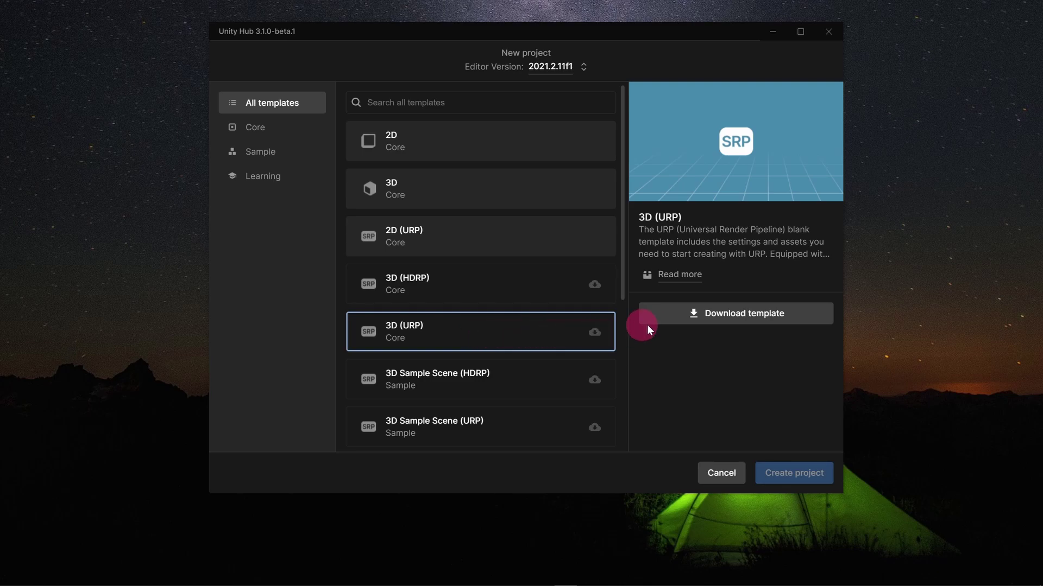
Step: Download the 3D (URP) template from its details panel
left_click(732, 314)
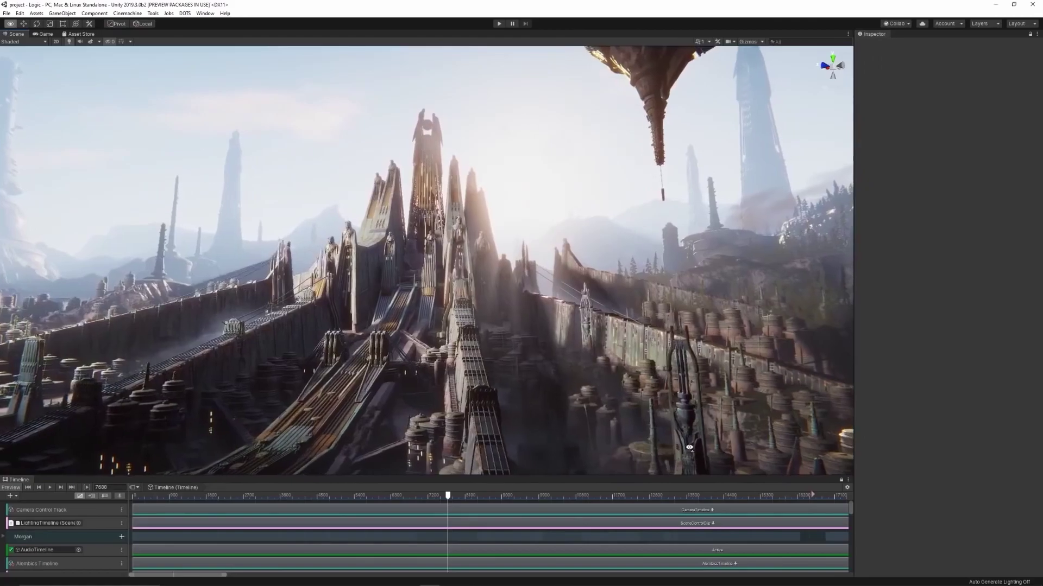
Step: Tilt the spot light's cone in the cave passage slightly with the rotate tool
right_click_drag(689, 448, 751, 438)
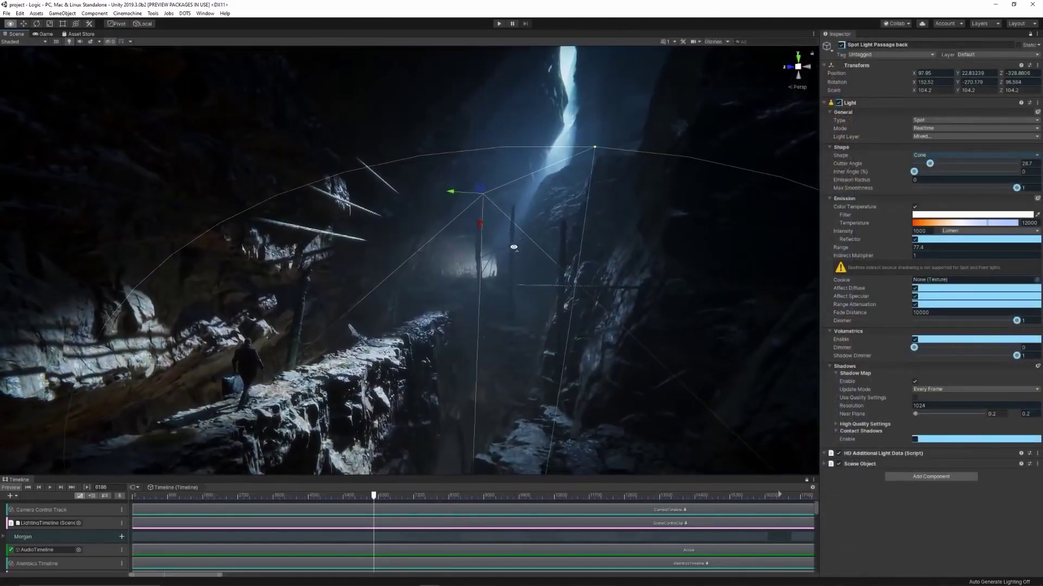
right_click_drag(514, 248, 511, 233)
key("e")
left_click_drag(493, 201, 487, 207)
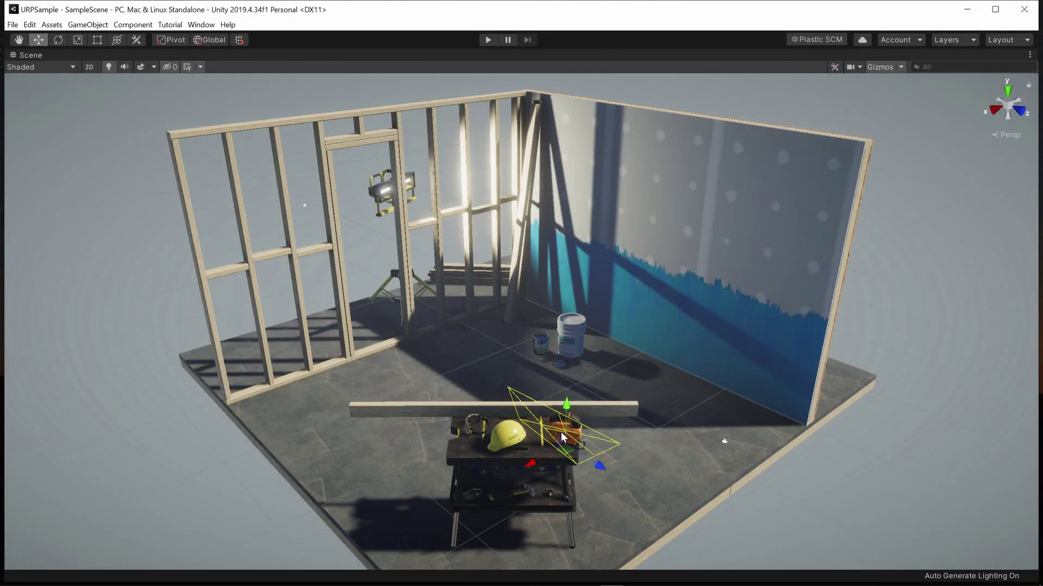
Step: Select and frame the hammer under the workbench, orbiting around it
key("f")
left_click_drag(733, 415, 597, 372, "alt")
right_click_drag(597, 372, 462, 418)
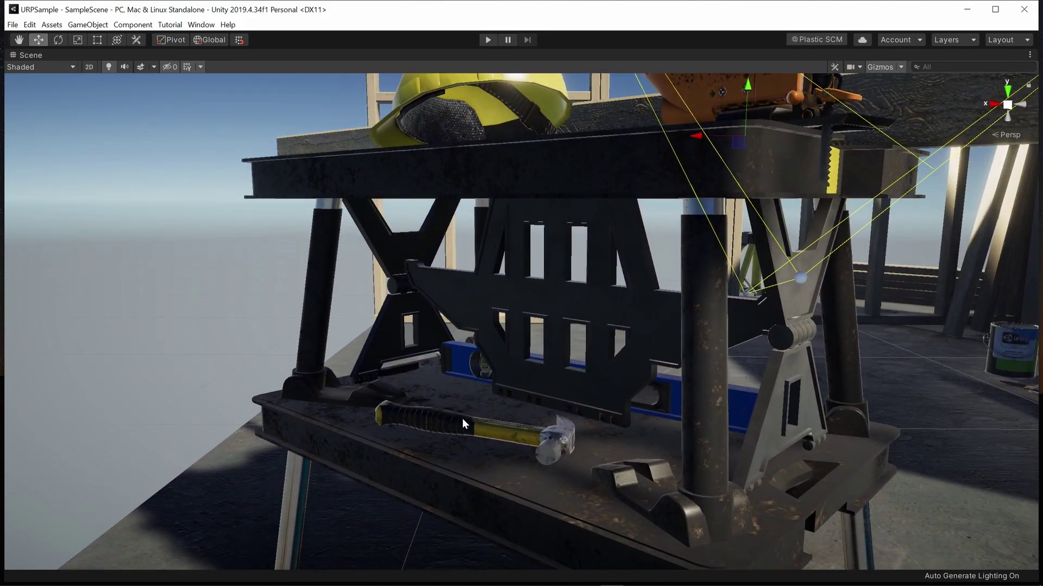
left_click(498, 429)
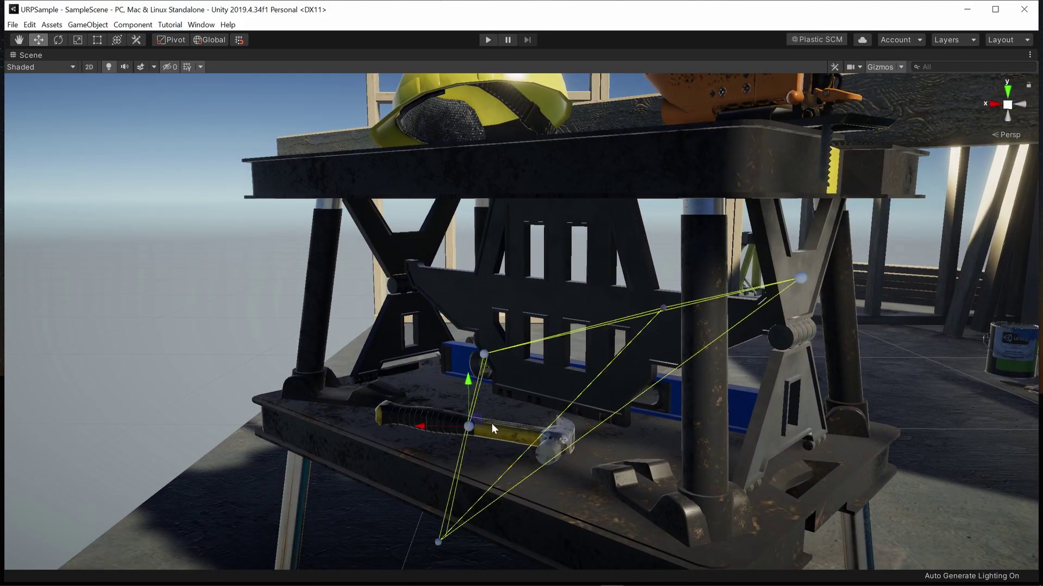
key("f")
left_click_drag(493, 414, 864, 372, "alt")
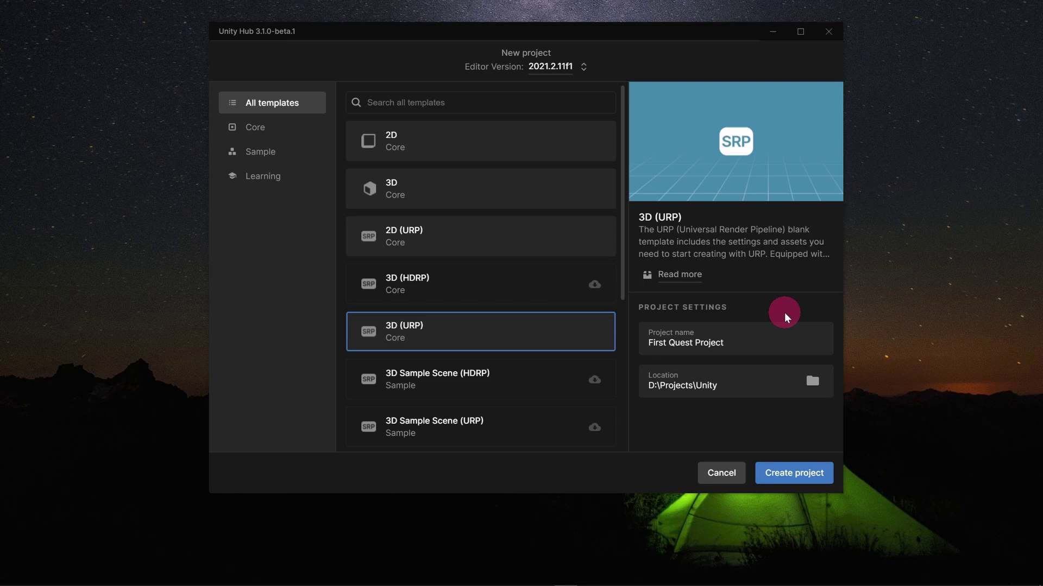
Step: Create the project and let the editor open SampleScene with Main Camera, Directional Light and Global Volume
left_click(774, 481)
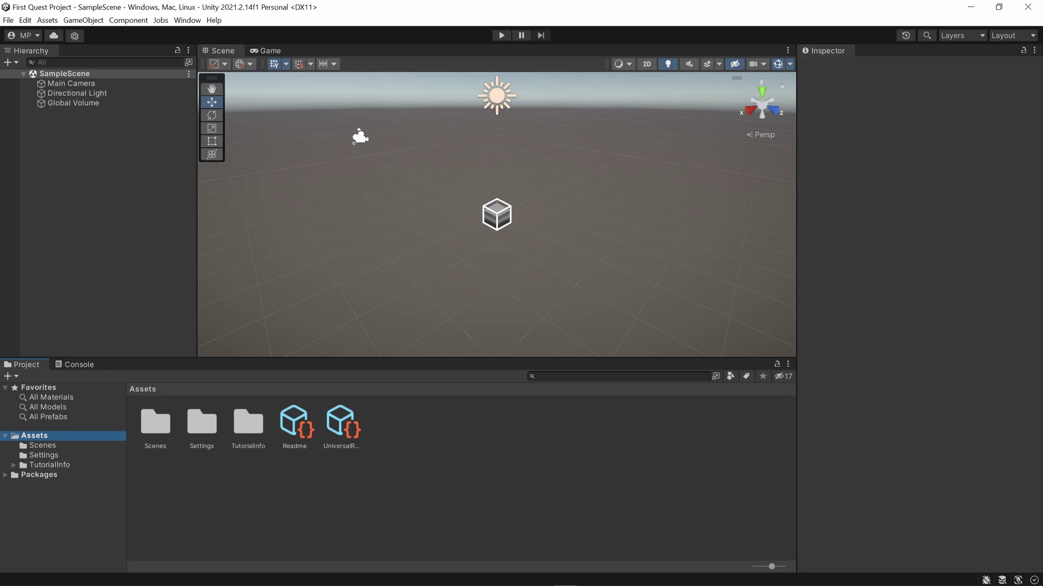
Step: Switch the build target to Android in Build Settings
left_click(9, 21)
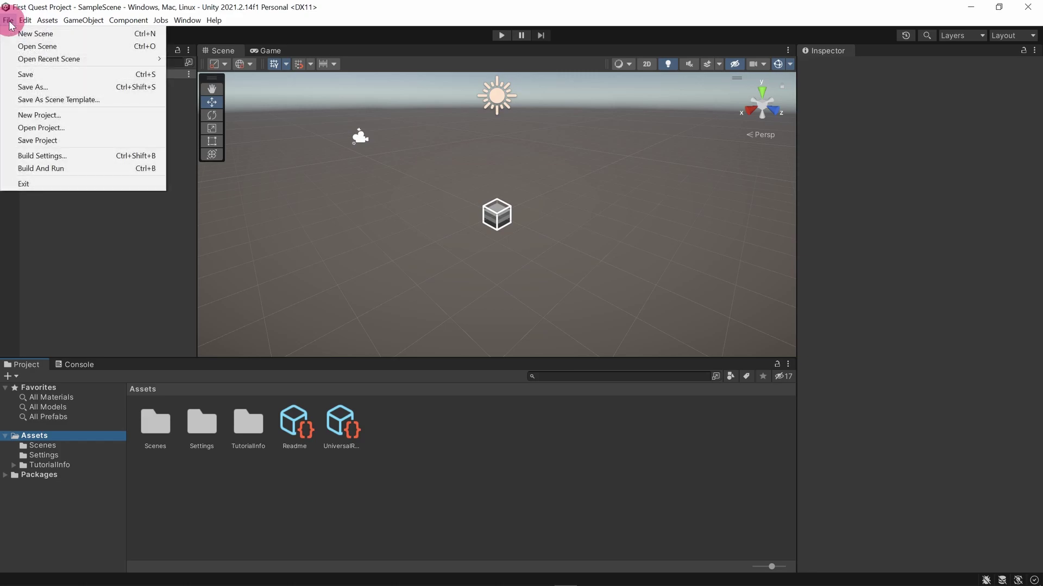
left_click(64, 157)
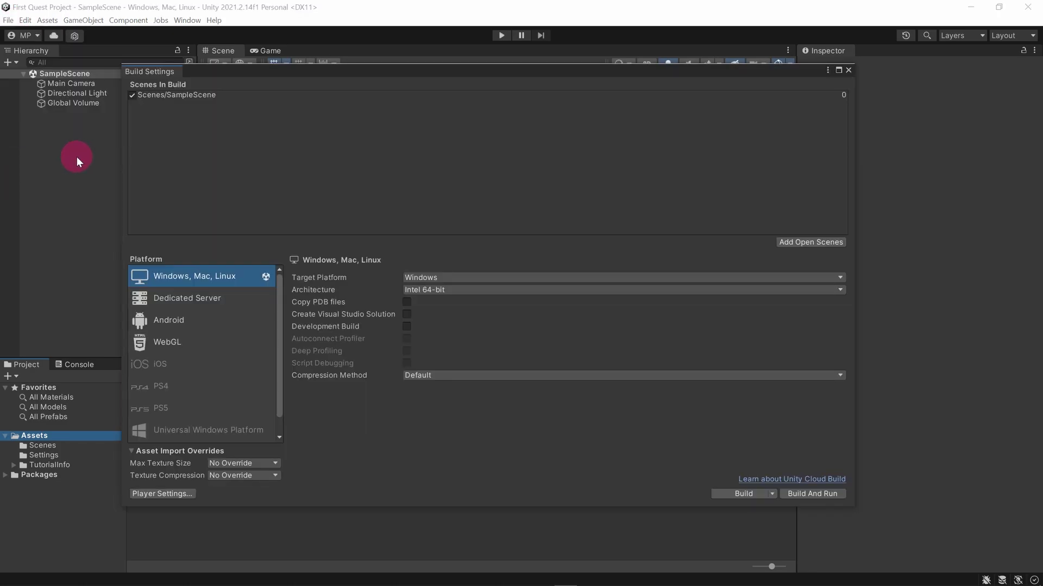
left_click(168, 321)
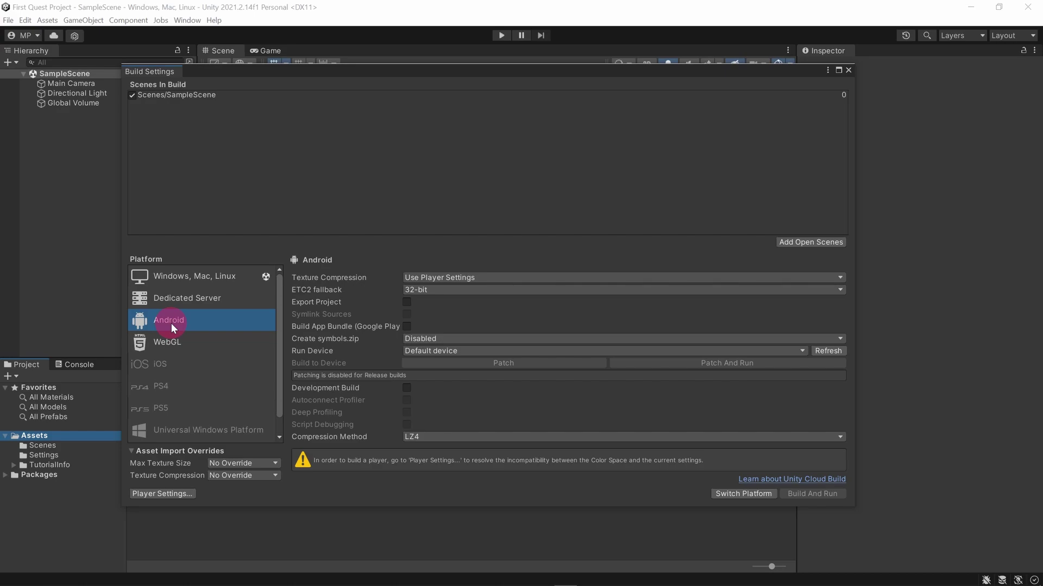
left_click(745, 494)
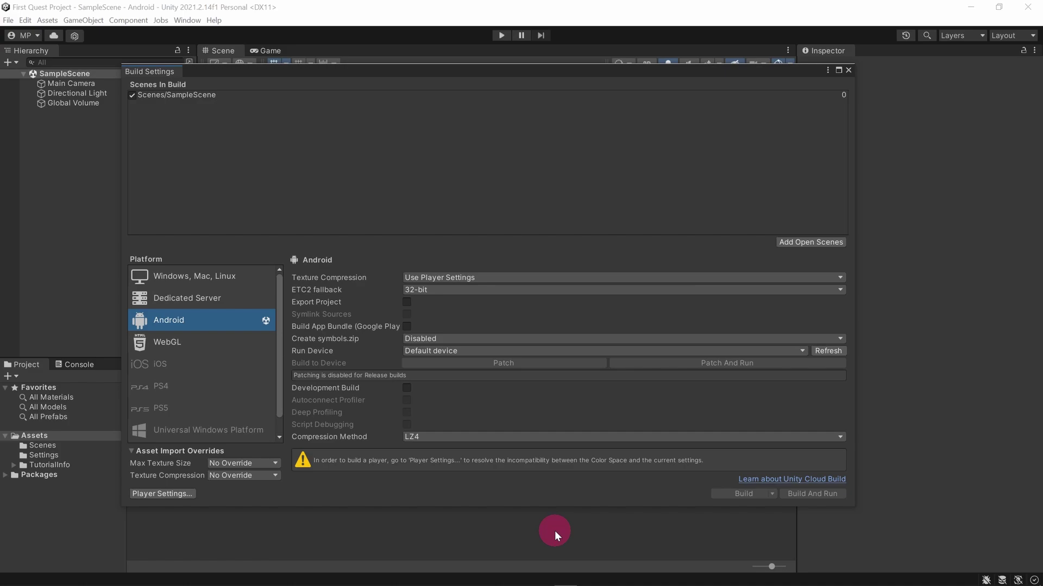
Step: Remove OpenGLES2 (Deprecated) from Android's Graphics APIs in Player Settings, keeping only OpenGLES3
left_click(149, 494)
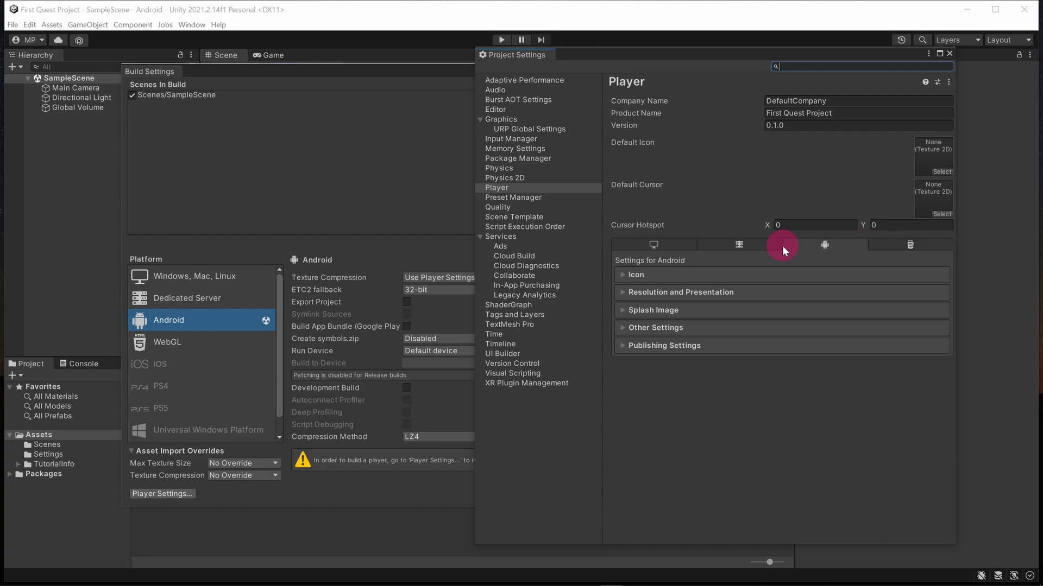
left_click(624, 331)
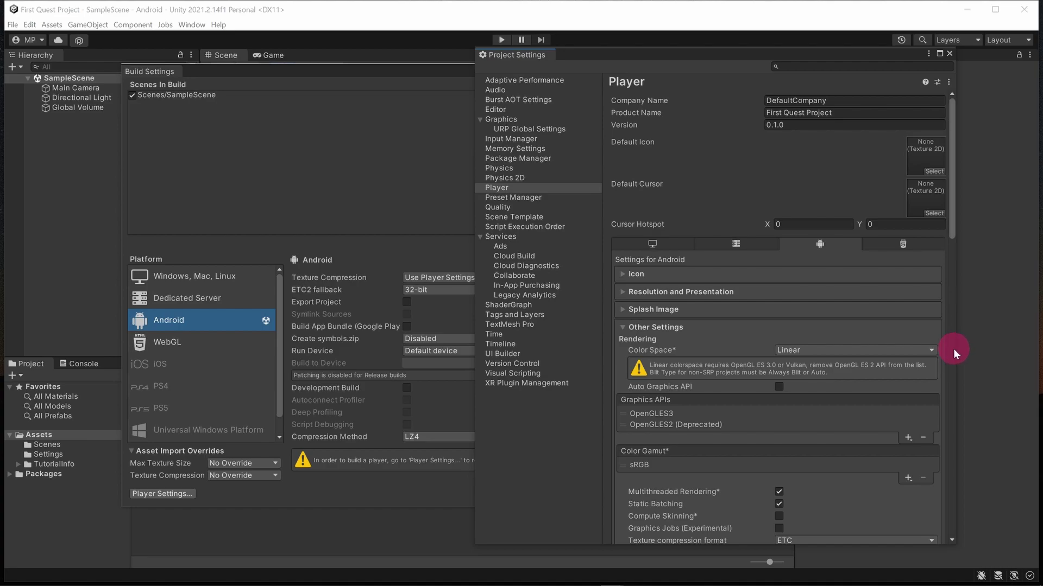
left_click(683, 426)
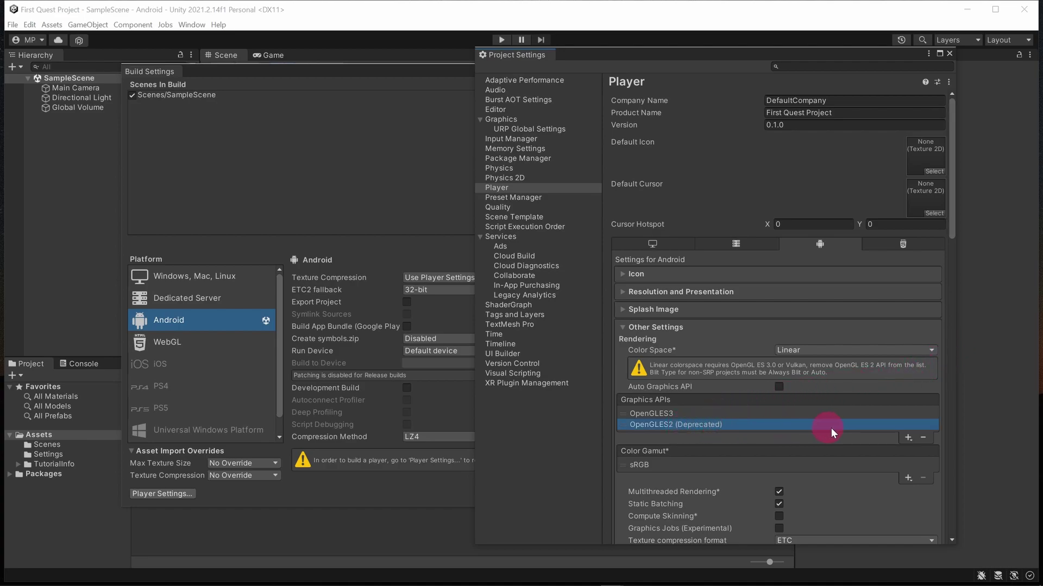
left_click(923, 438)
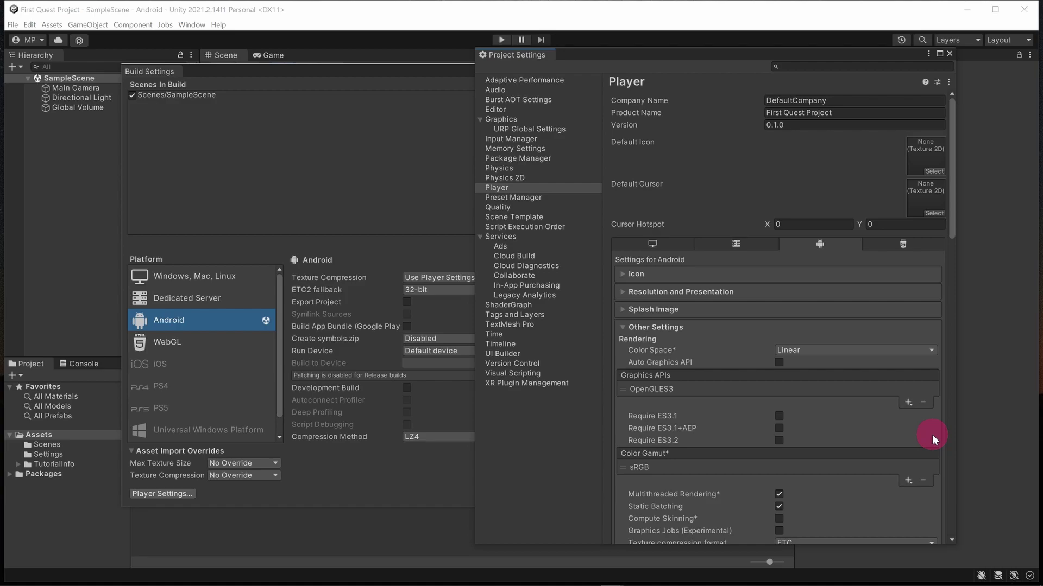
key("ctrl+f")
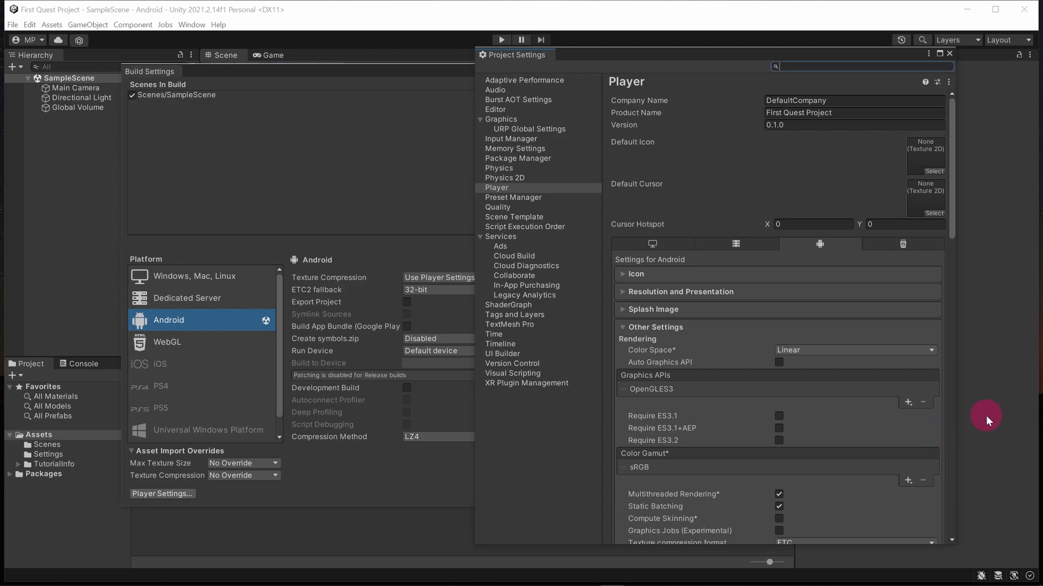
Step: Install XR Plug-in Management and tick Oculus on the Android and Windows, Mac, Linux tabs
left_click(517, 384)
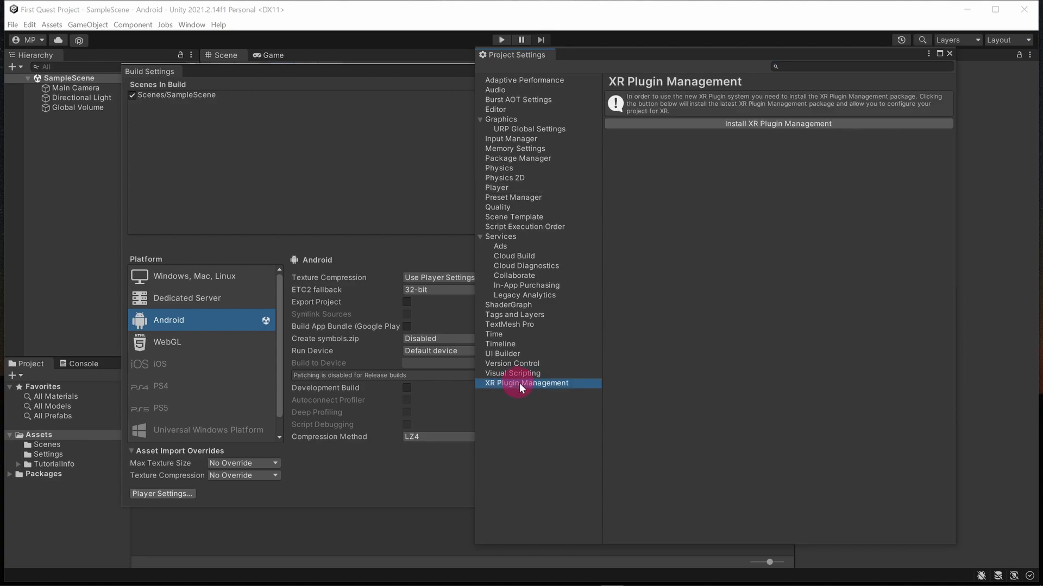
left_click(786, 123)
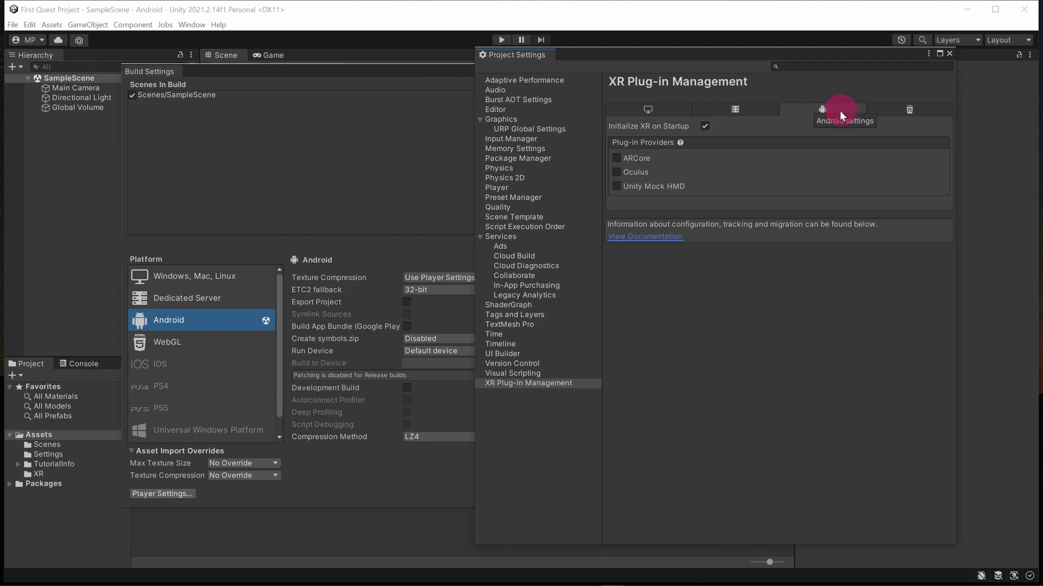
left_click(617, 172)
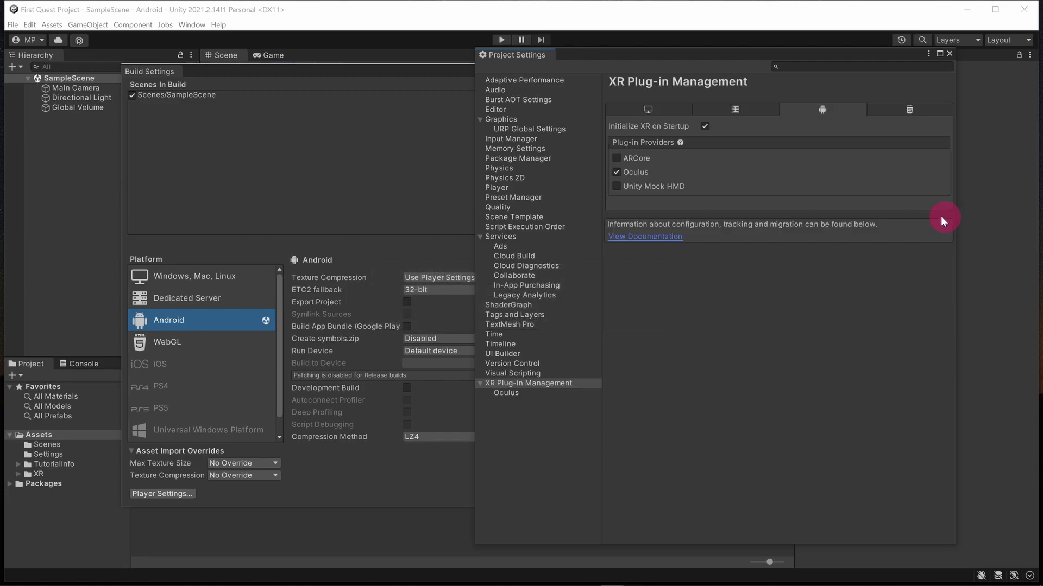
left_click(652, 107)
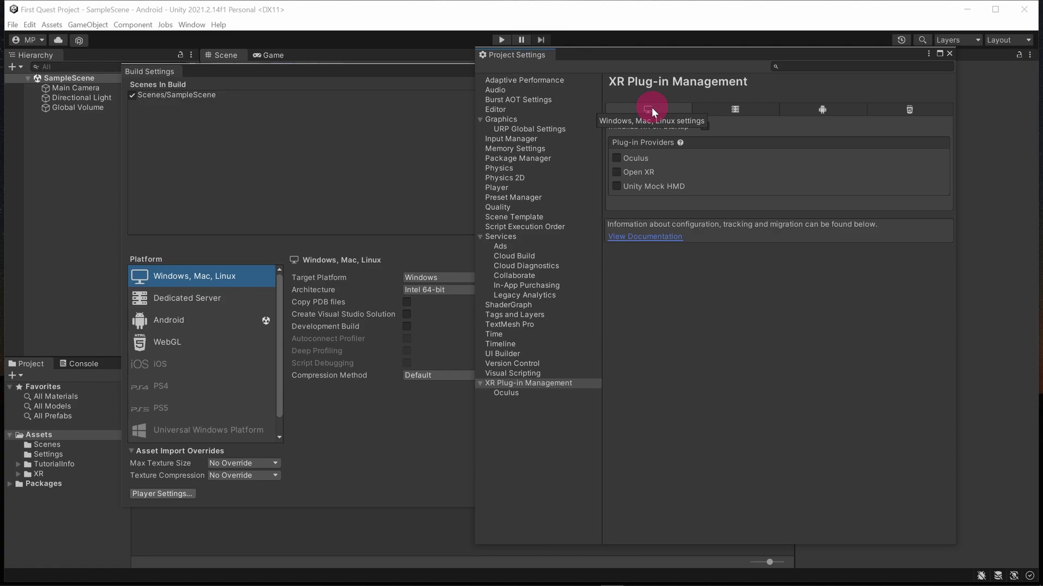
left_click(616, 158)
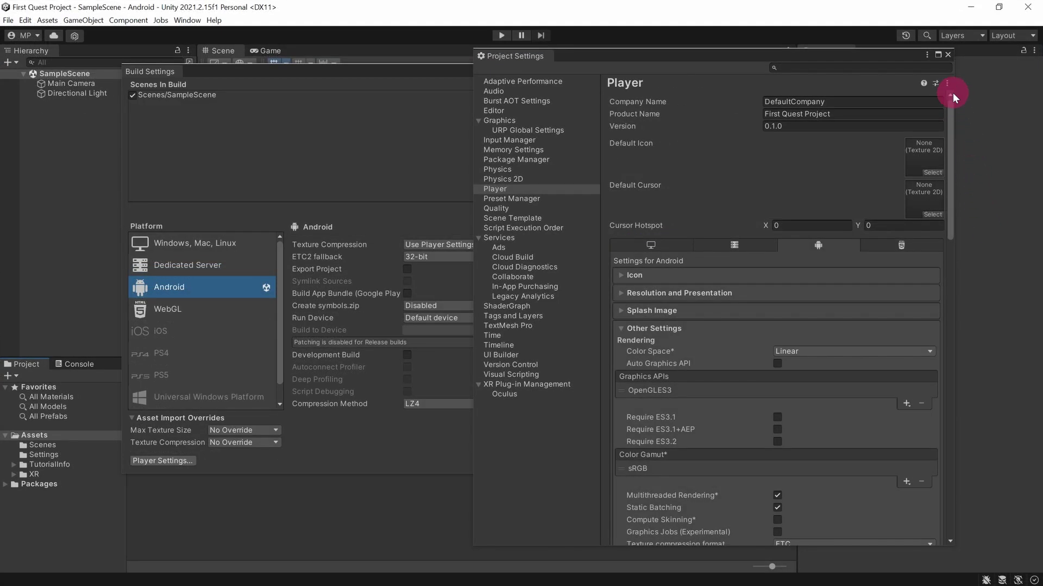
Step: Close Project Settings and Build Settings, then show Assets > Scenes with SampleScene
left_click(947, 55)
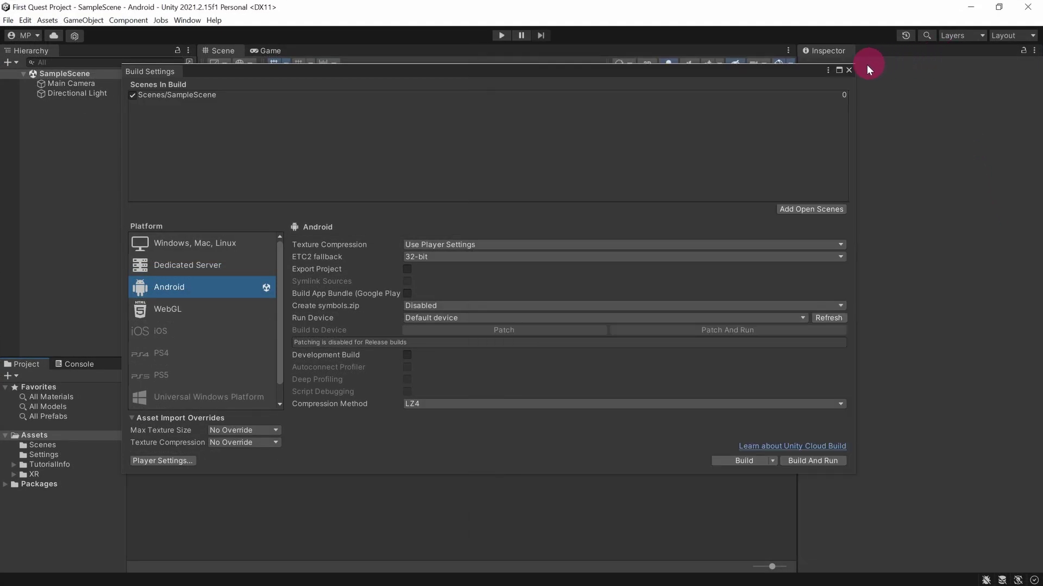
left_click(849, 70)
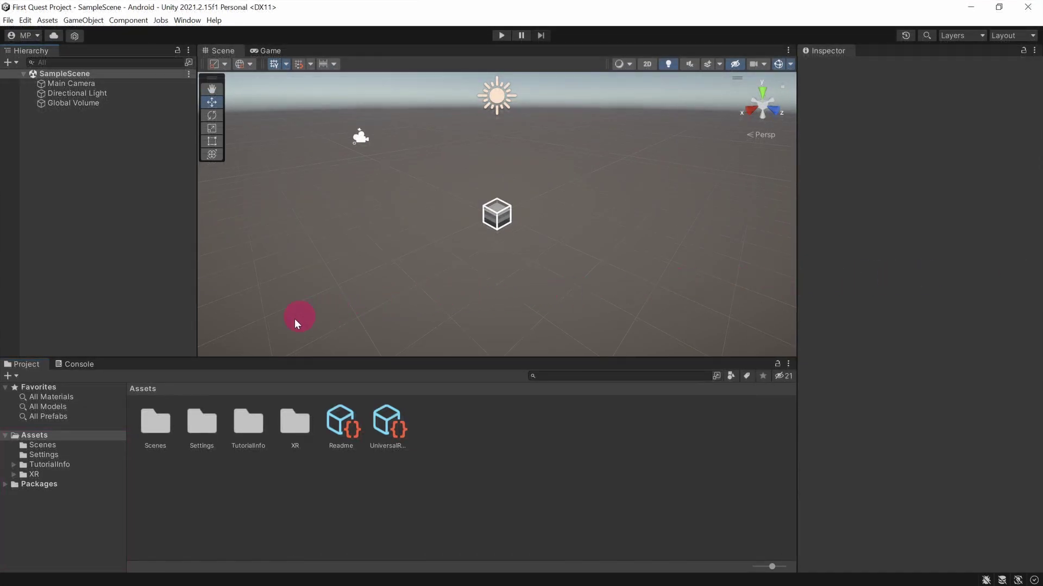
left_click(76, 434)
left_click(90, 448)
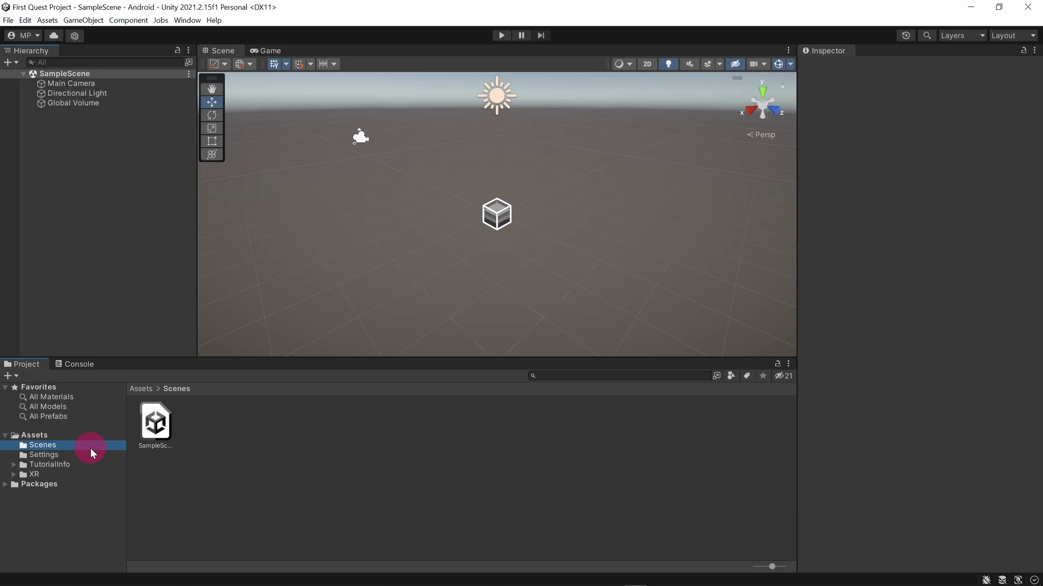
left_click(154, 431)
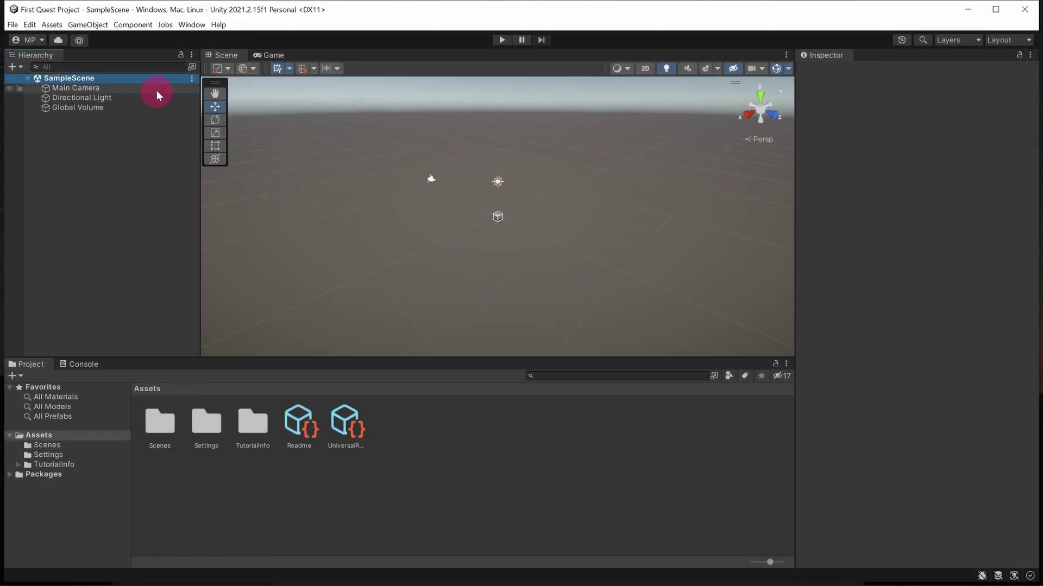
left_click(155, 90)
left_click(153, 97)
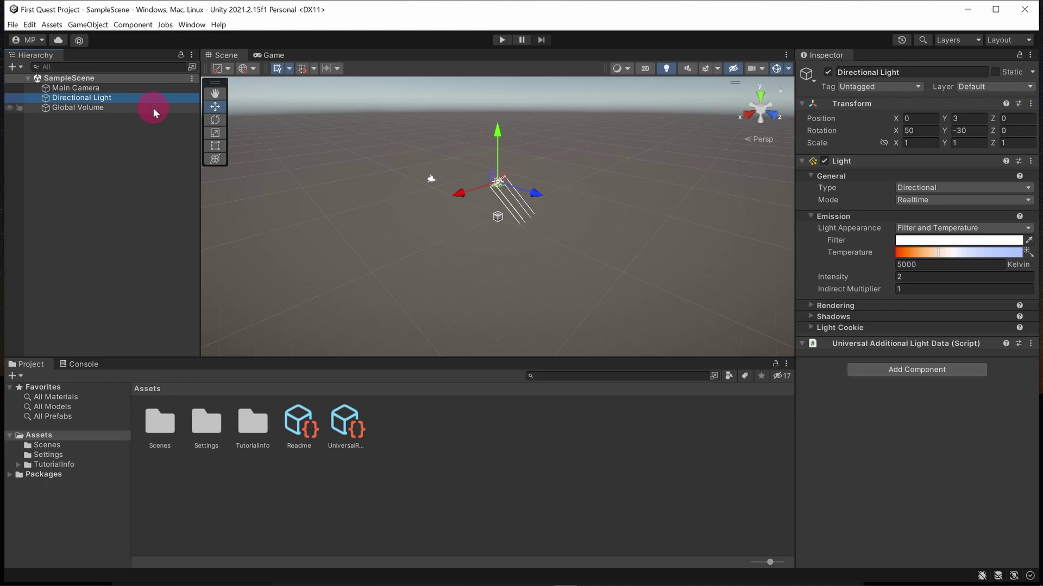
left_click(153, 108)
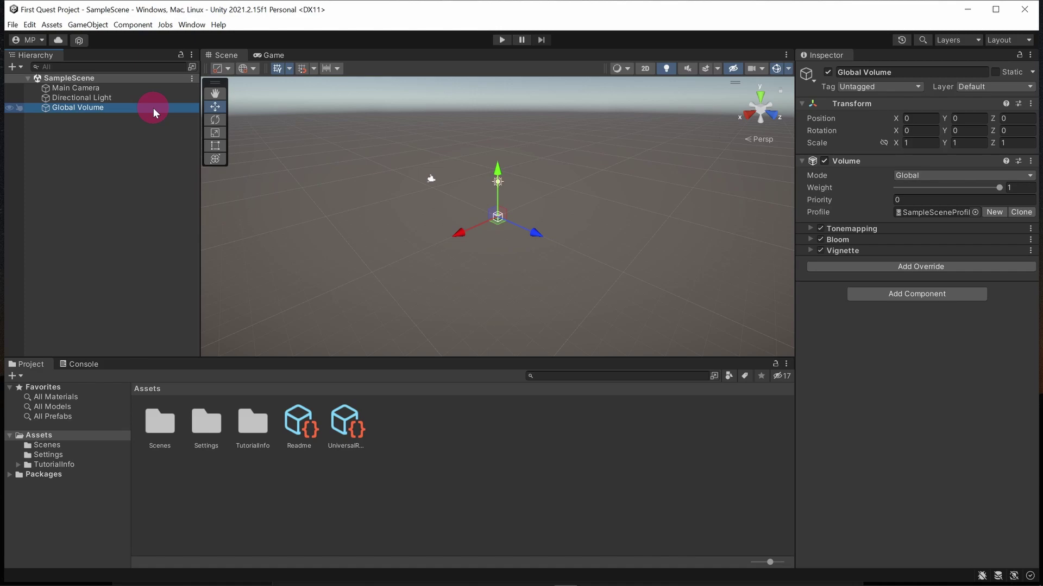
Step: Delete Global Volume, leaving only Main Camera and Directional Light in SampleScene
key("Delete")
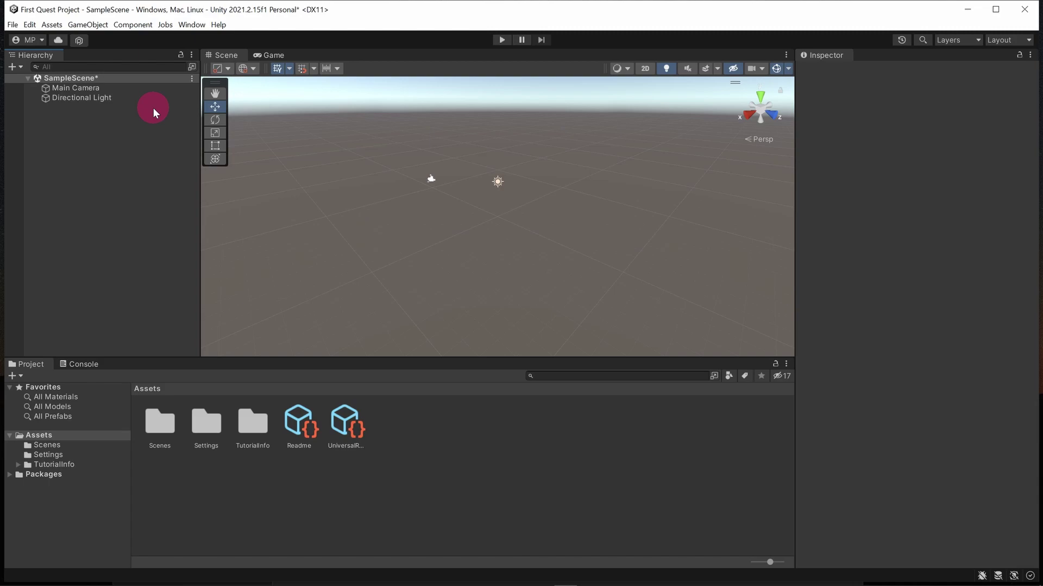
key("q")
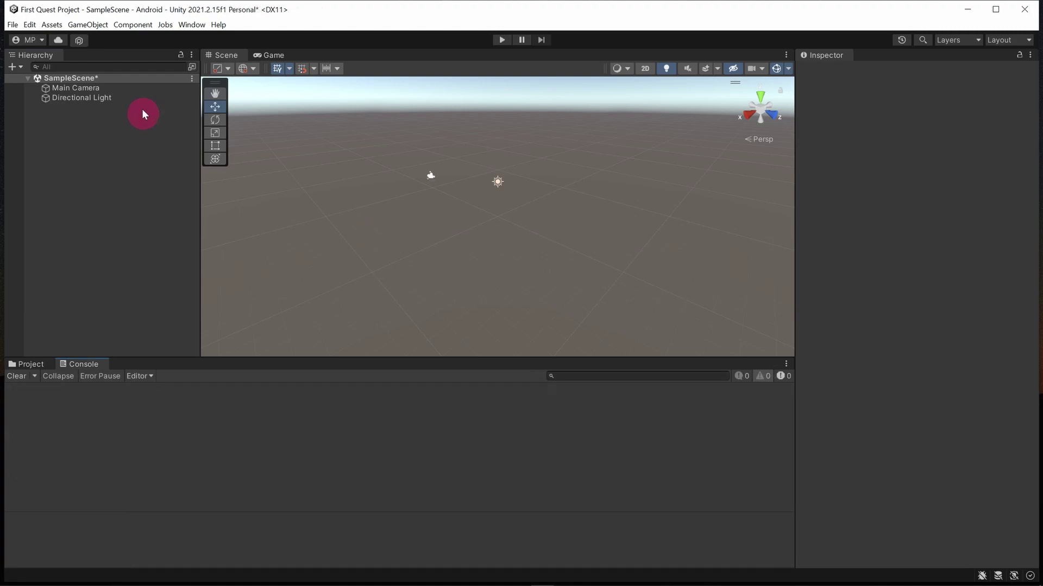
Step: Convert the Main Camera to an XR Rig, then expand XRRig and Camera Offset in the Hierarchy
left_click(100, 27)
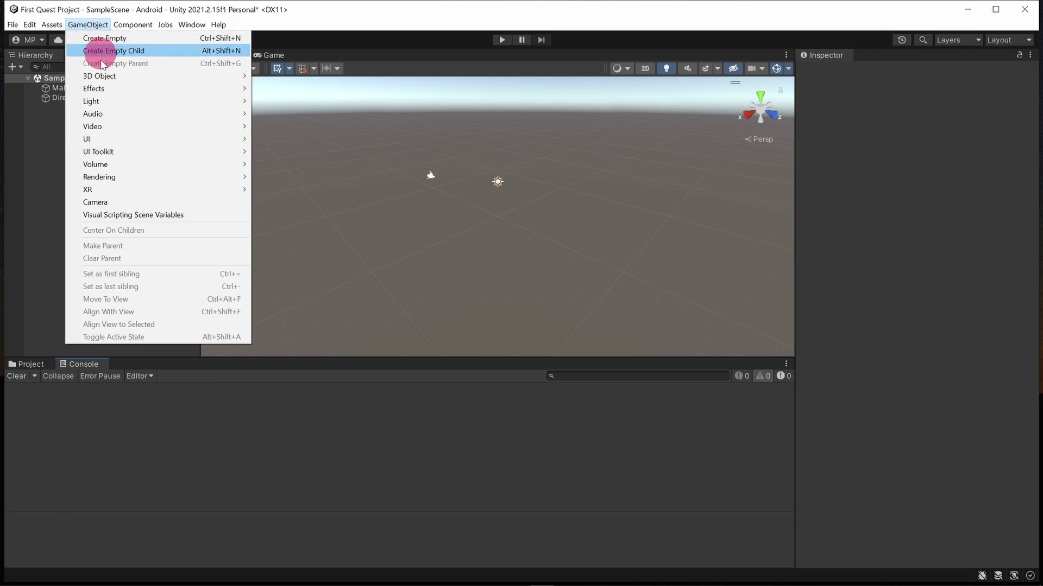
mouse_move(143, 184)
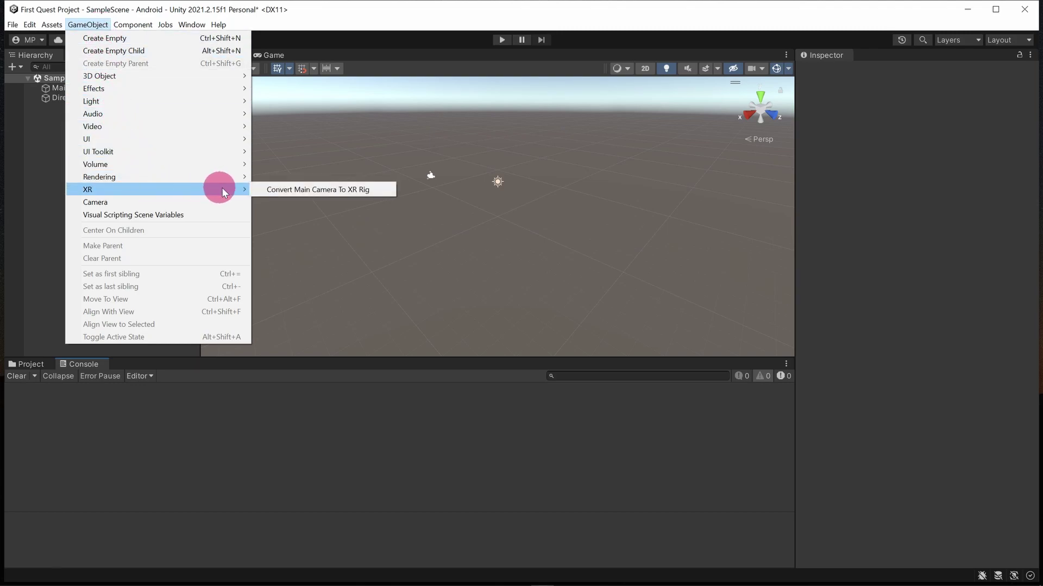
left_click(272, 191)
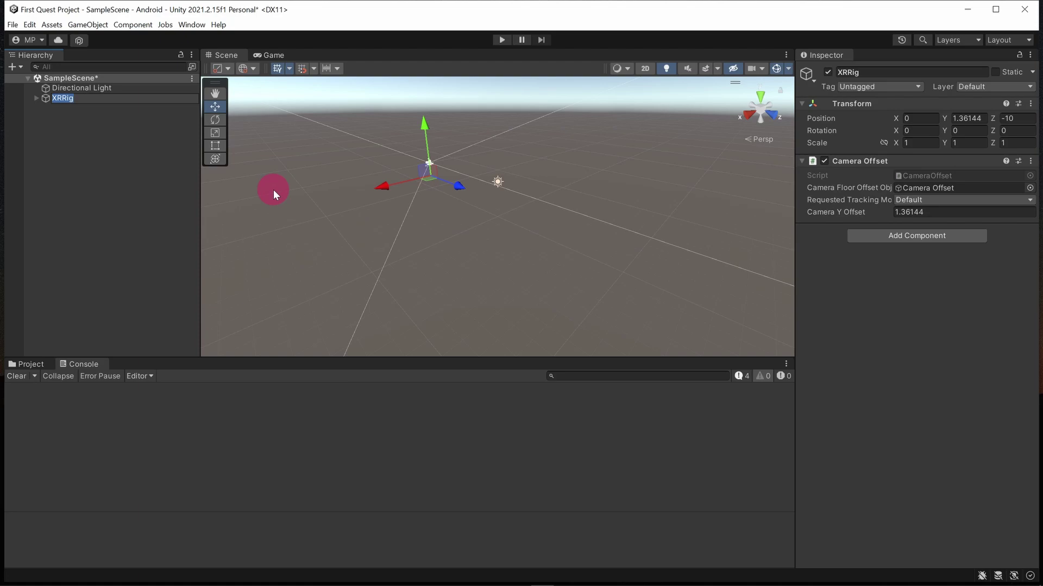
left_click(272, 190)
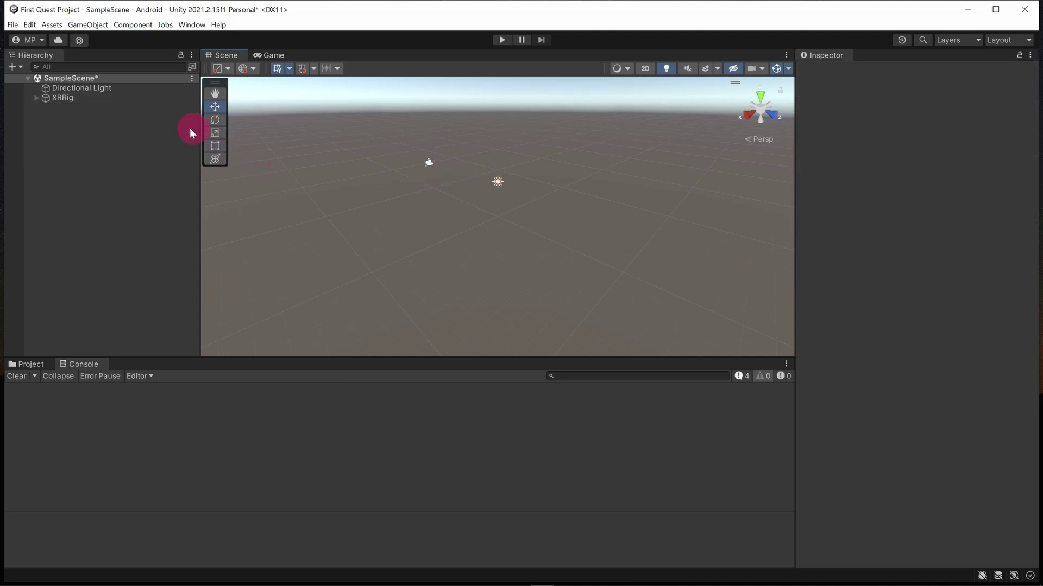
left_click(35, 97)
left_click(44, 107)
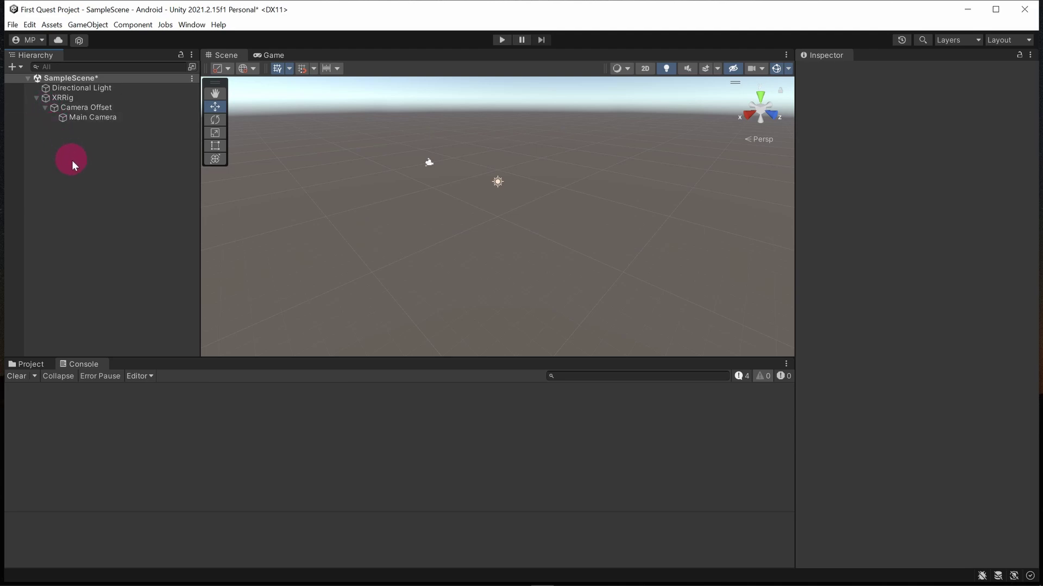
left_click(102, 117)
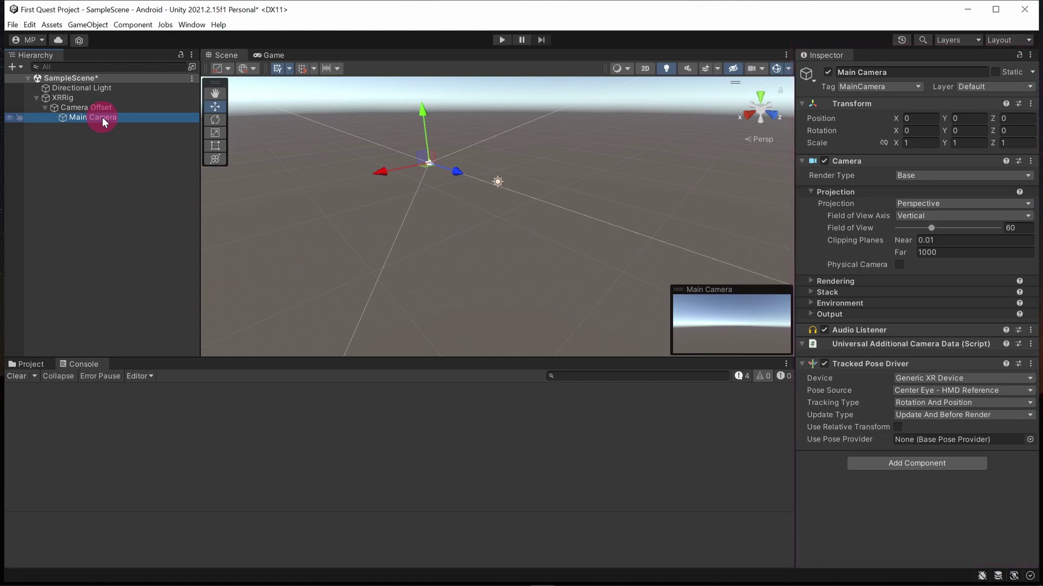
key("alt")
Step: Frame the Main Camera in the Scene view, then create a 3D Capsule object
double_click(102, 117)
left_click(148, 151)
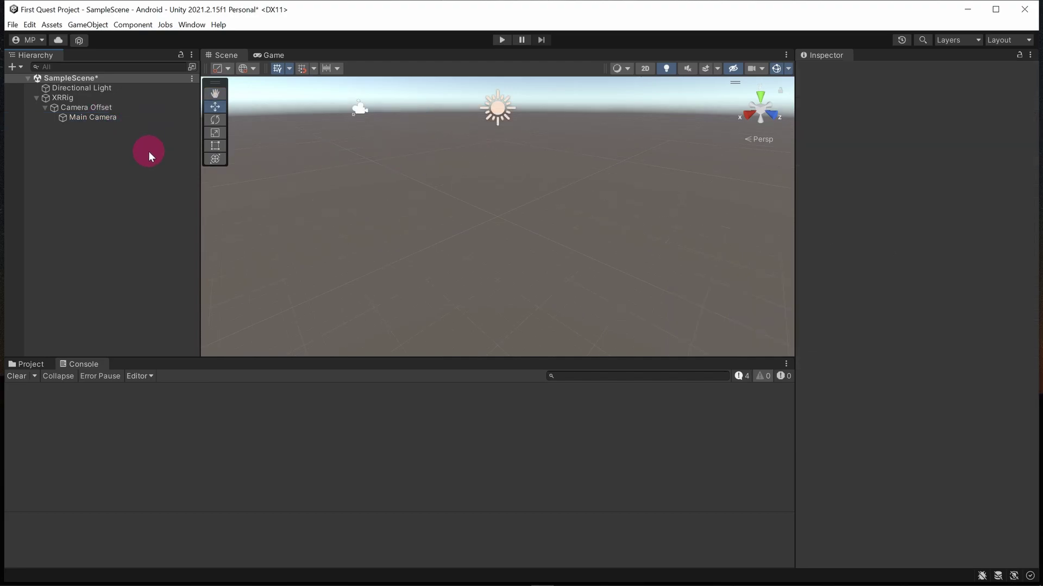
left_click(100, 27)
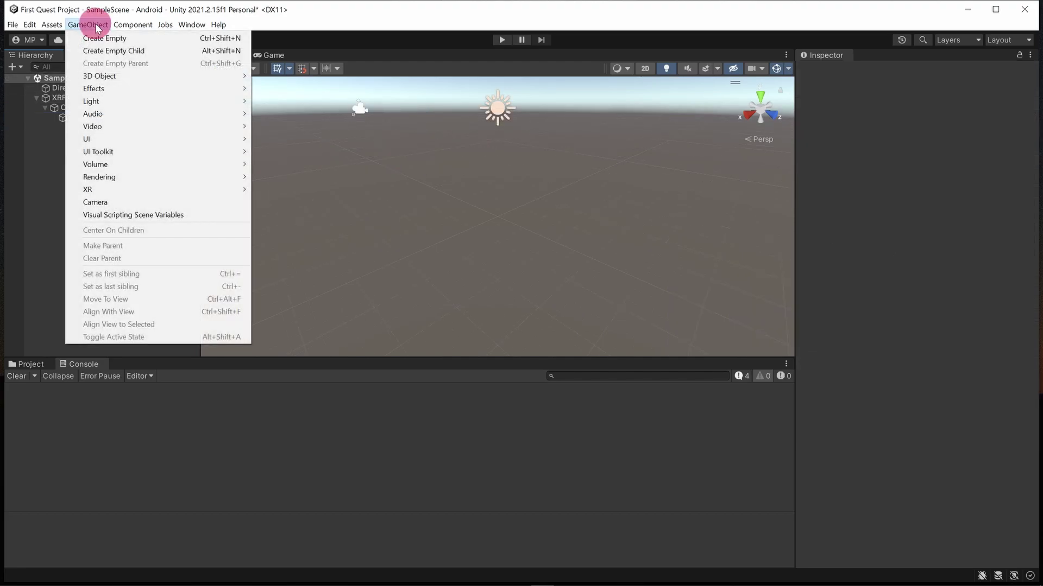
mouse_move(155, 76)
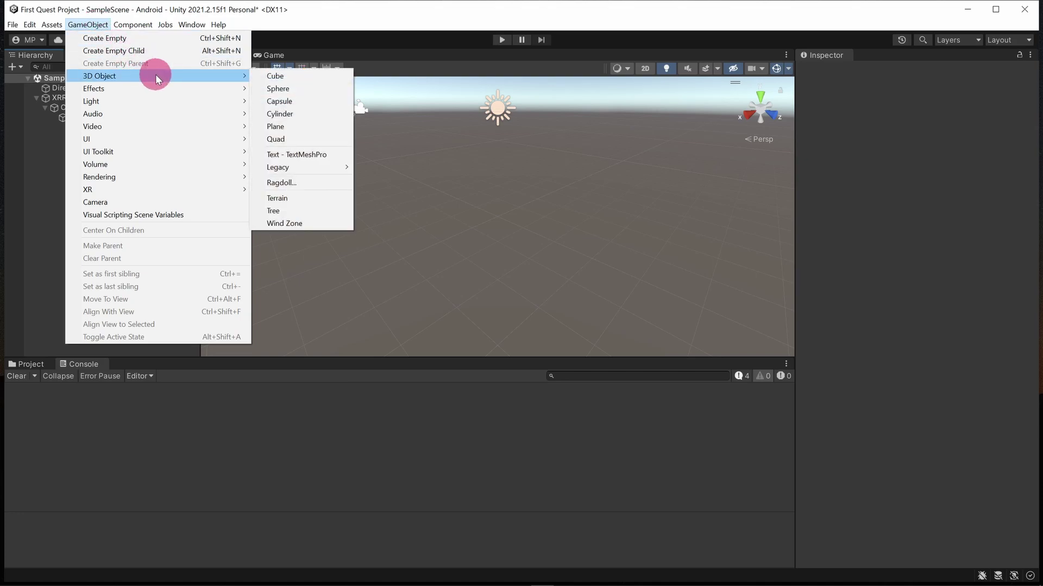
left_click(320, 101)
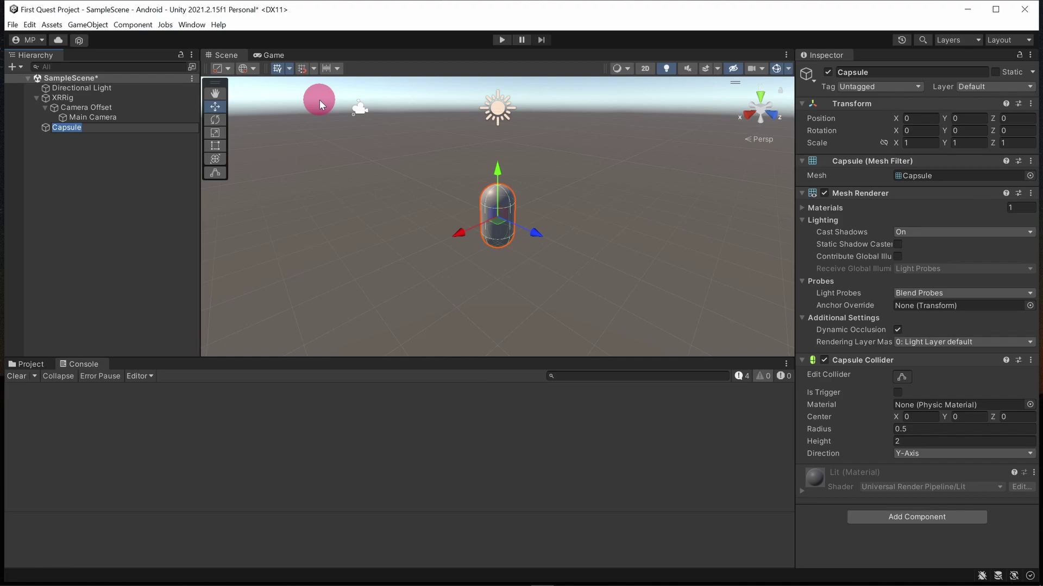
Step: Select and frame the Capsule, then set its Transform Scale X, Y and Z to 3
left_click(319, 100)
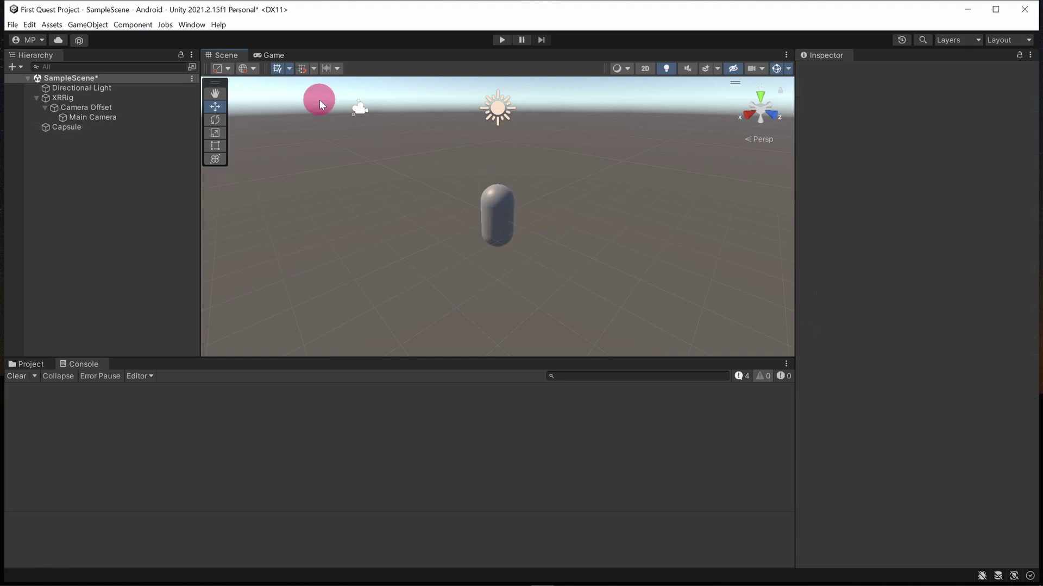
left_click(495, 215)
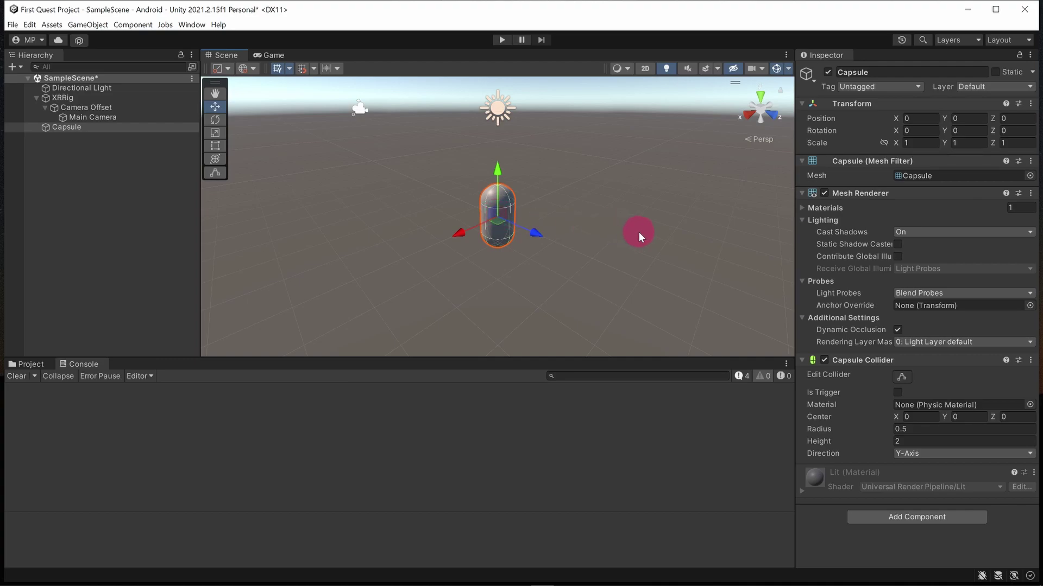
key("f")
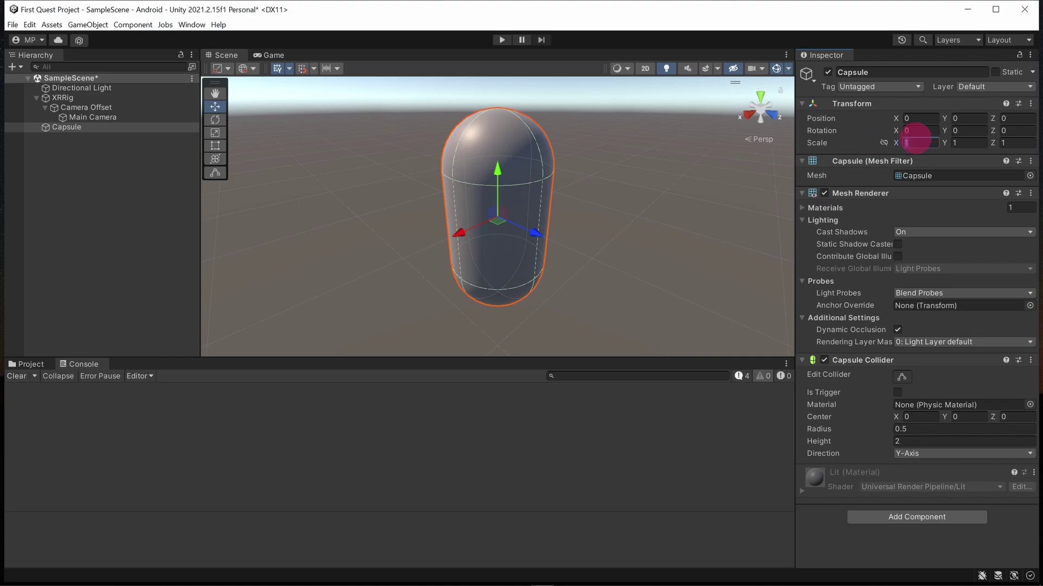
left_click(935, 142)
type("3")
left_click(966, 143)
type("3")
left_click(1021, 143)
type("3")
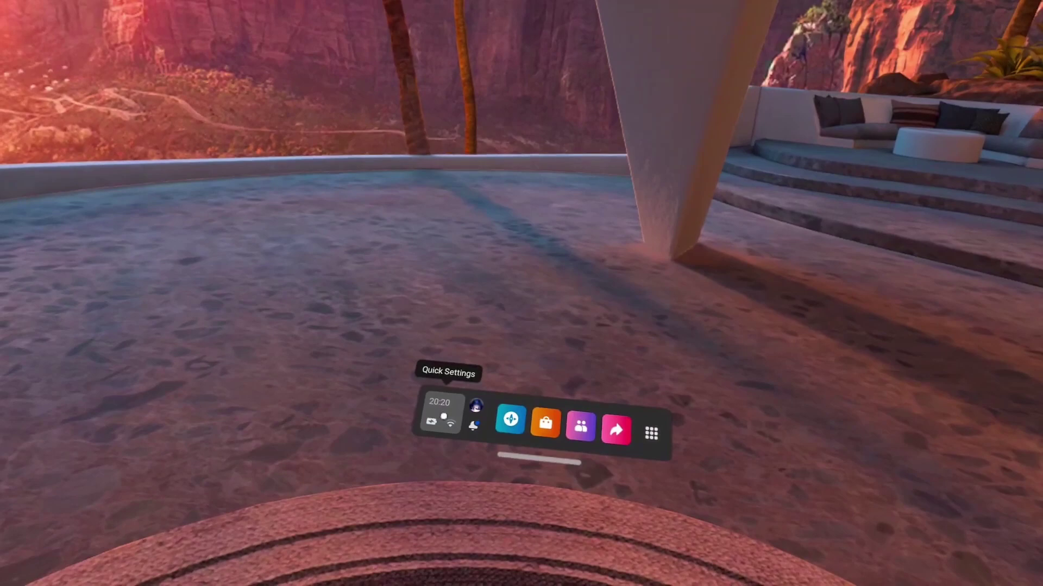
Step: Open Quick Settings from the status area of the Quest home dock
left_click(442, 412)
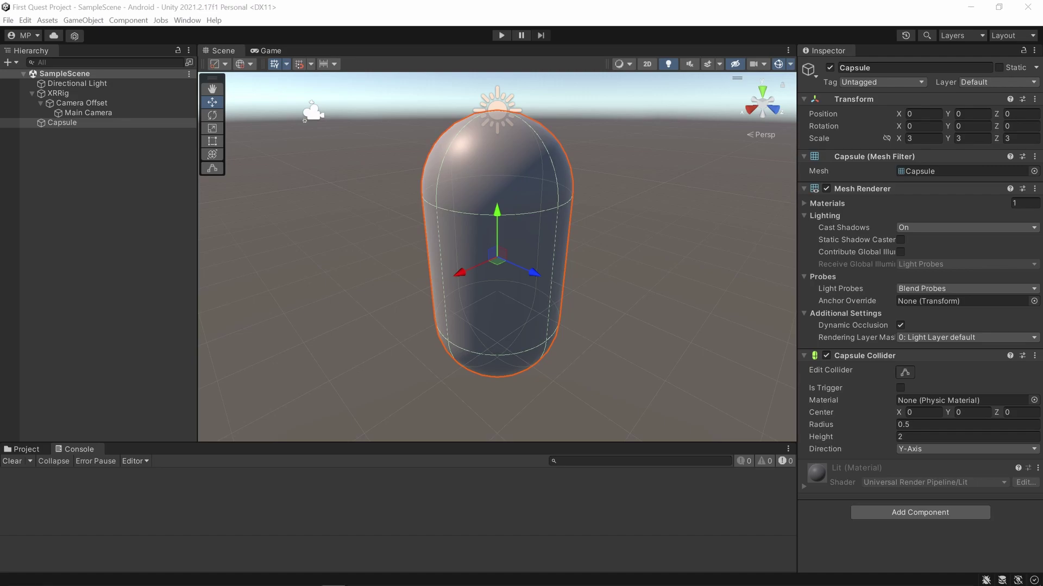
Step: Enter Play mode to view the scaled Capsule in the Game view
left_click(500, 35)
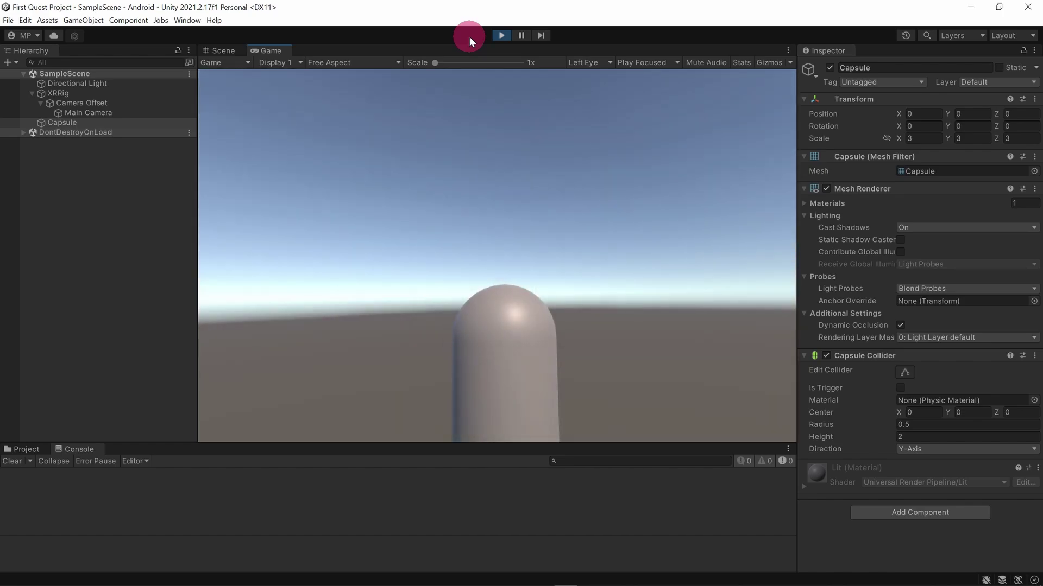
Step: Stop Play mode and select Main Camera to inspect its Tracked Pose Driver settings
left_click(502, 35)
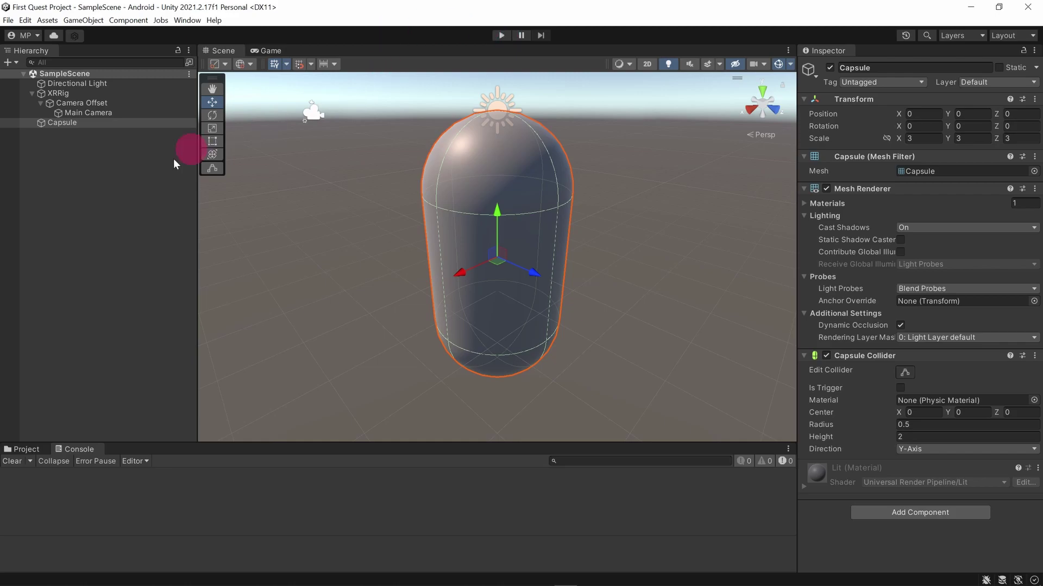
left_click(103, 111)
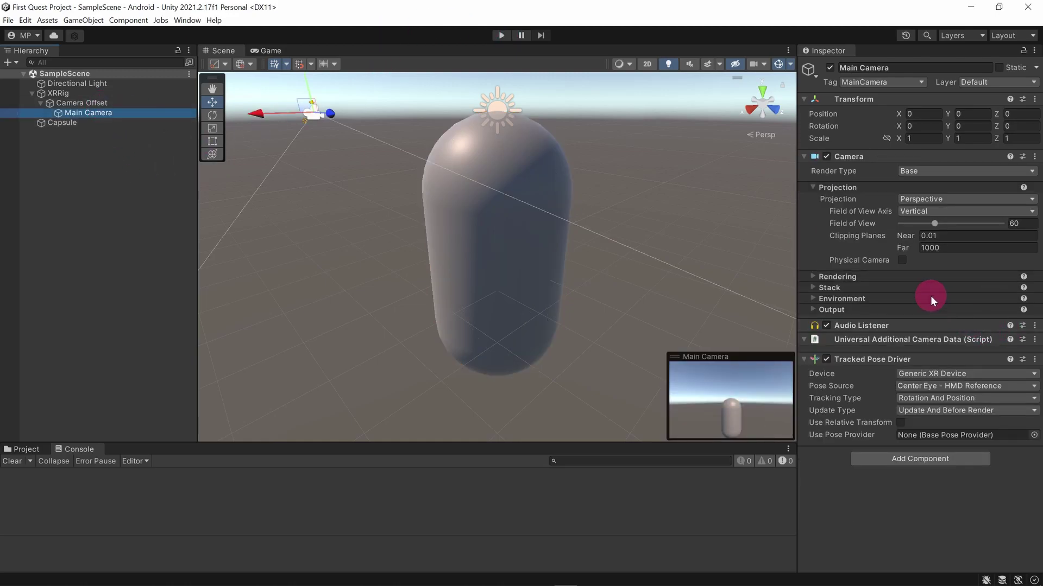
mouse_move(930, 295)
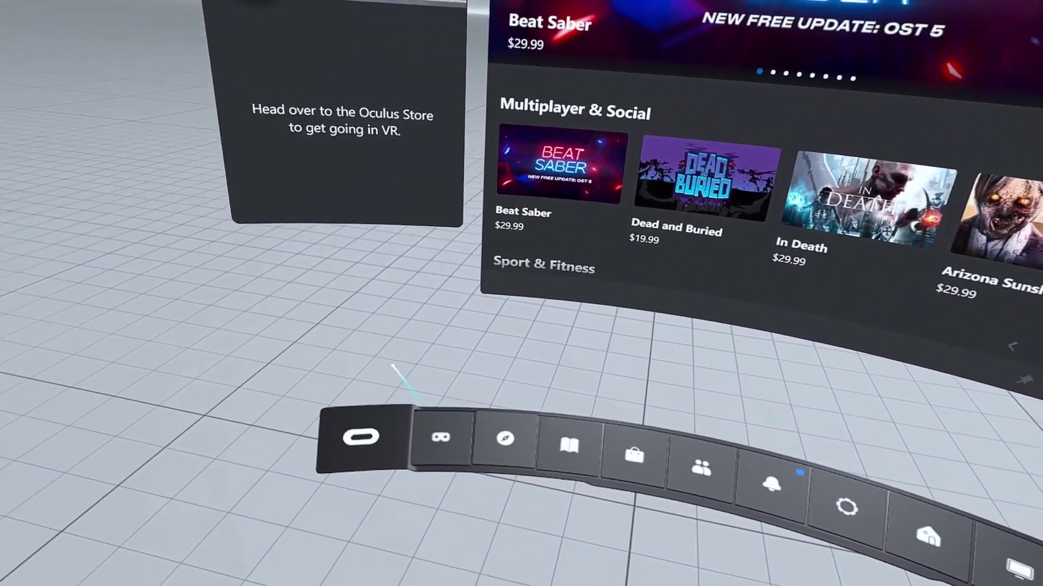
Step: Open the Disable Oculus Link panel from the headset's universal menu bar
left_click(437, 452)
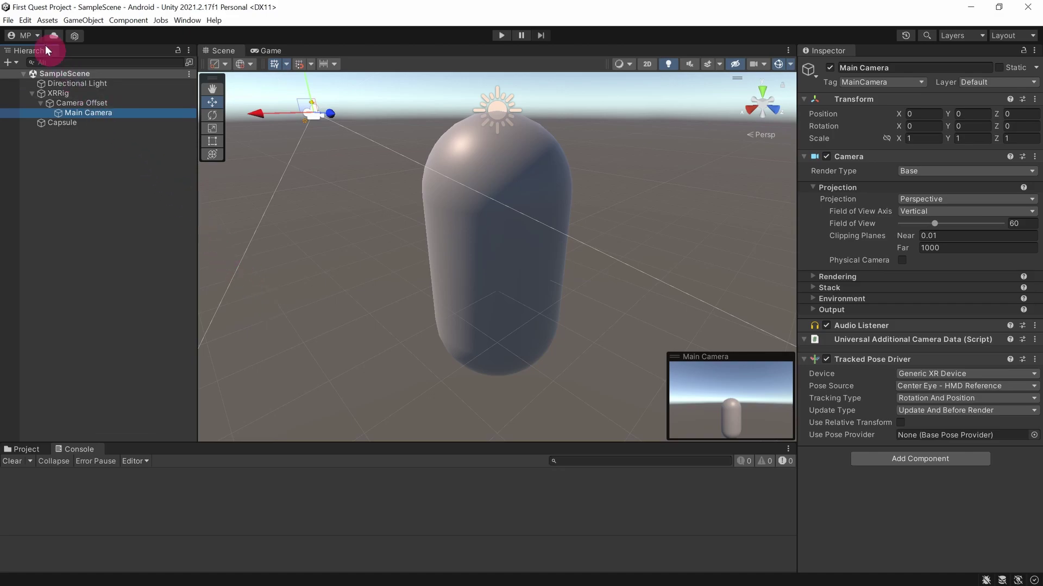
Step: In Build Settings, set the Android Run Device to Oculus Quest 2
left_click(6, 20)
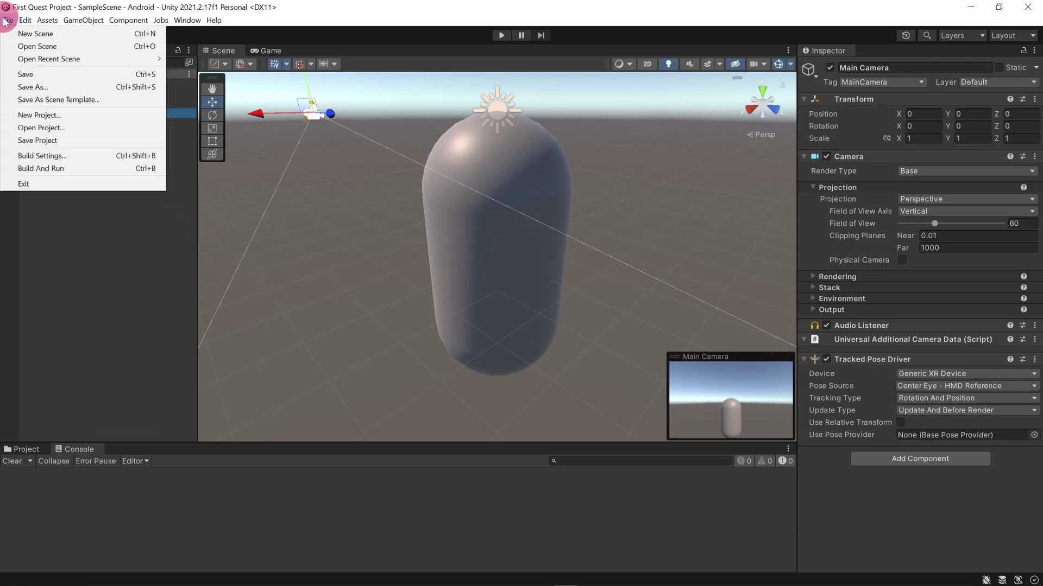
left_click(98, 155)
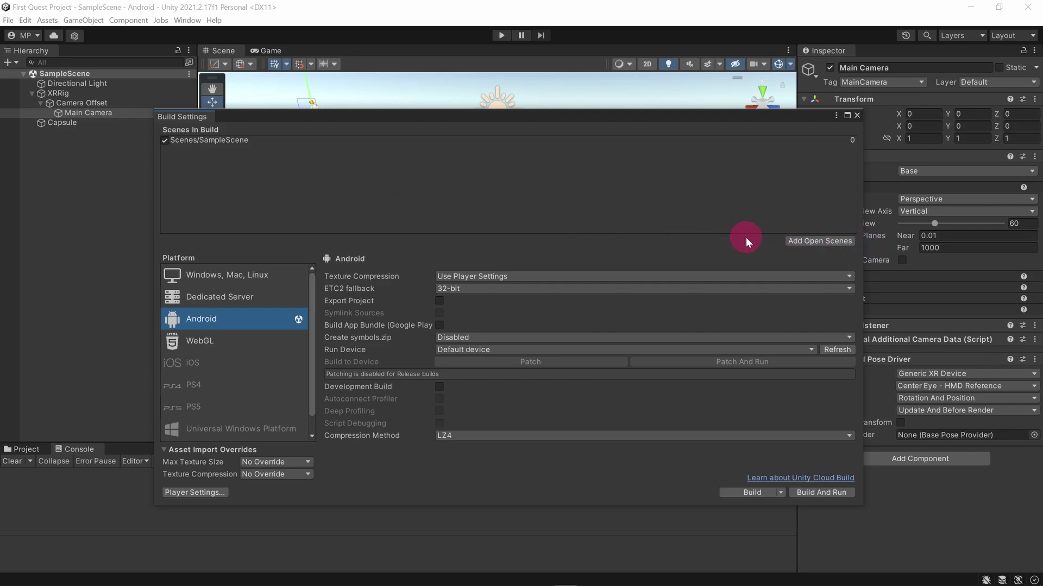
left_click(719, 350)
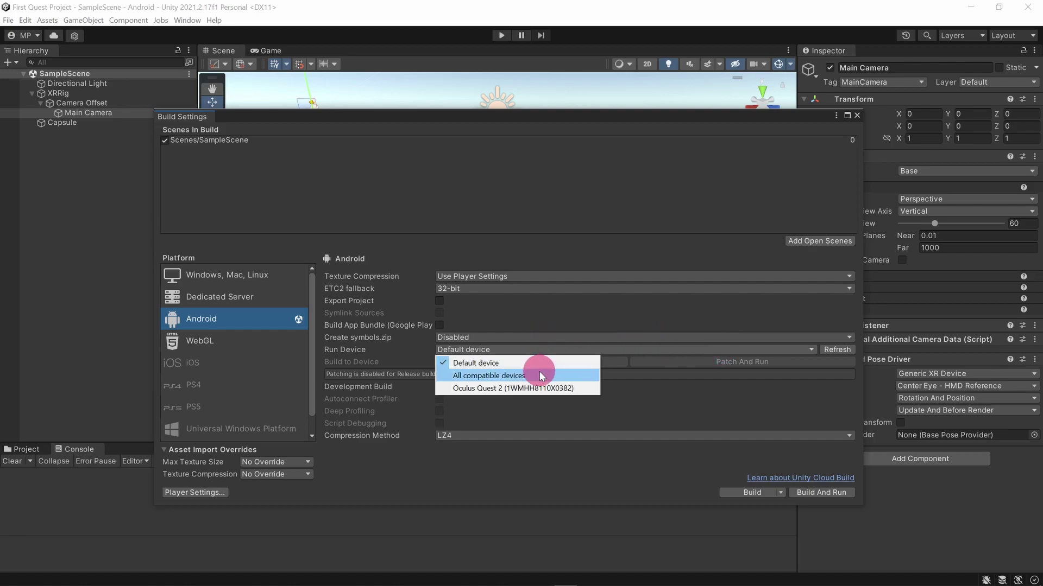
left_click(571, 388)
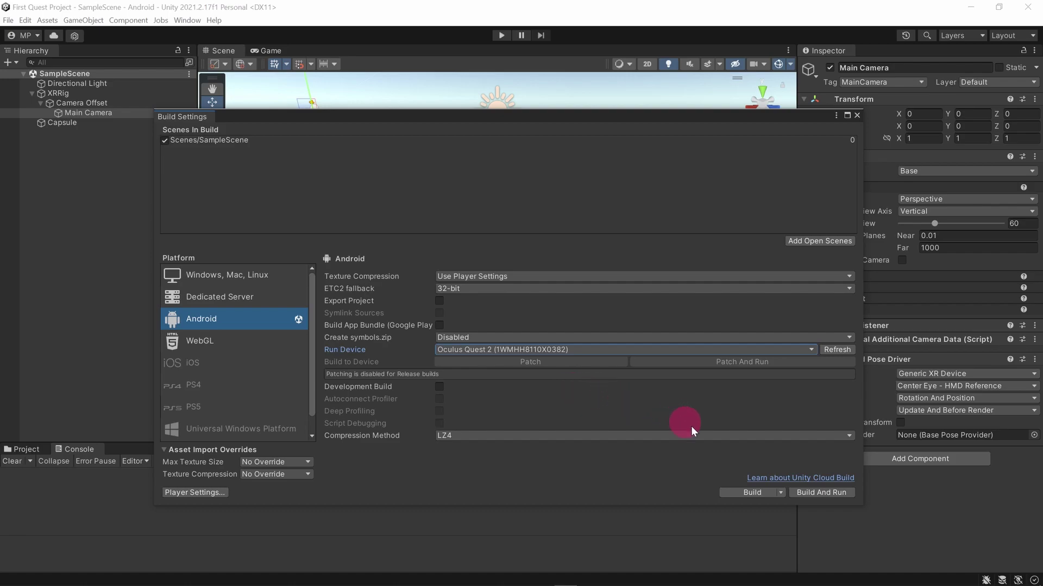
Step: Build And Run, saving the FirstQuestProject APK into a new Build folder in the project
left_click(821, 494)
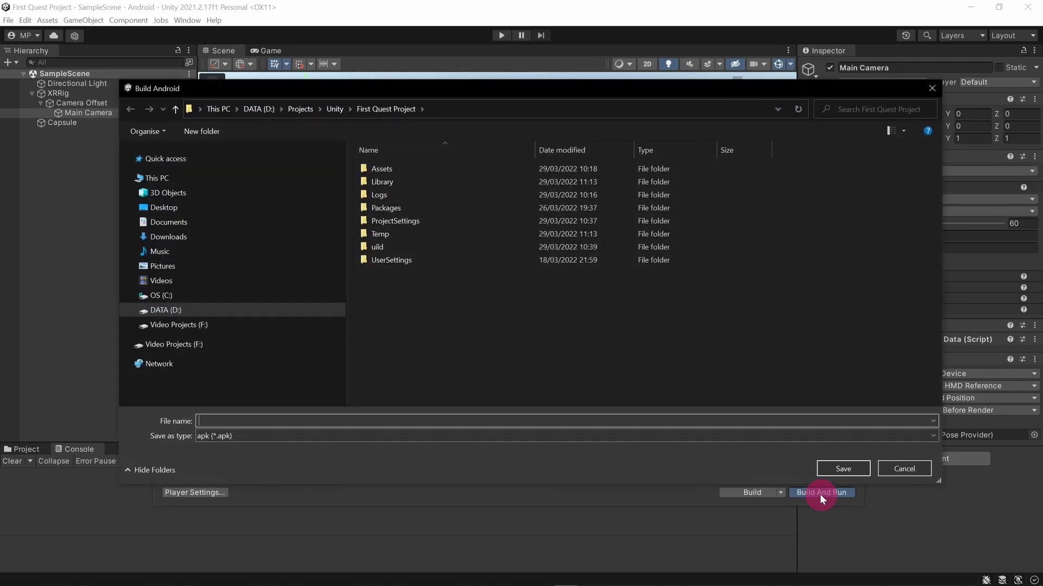
right_click(461, 320)
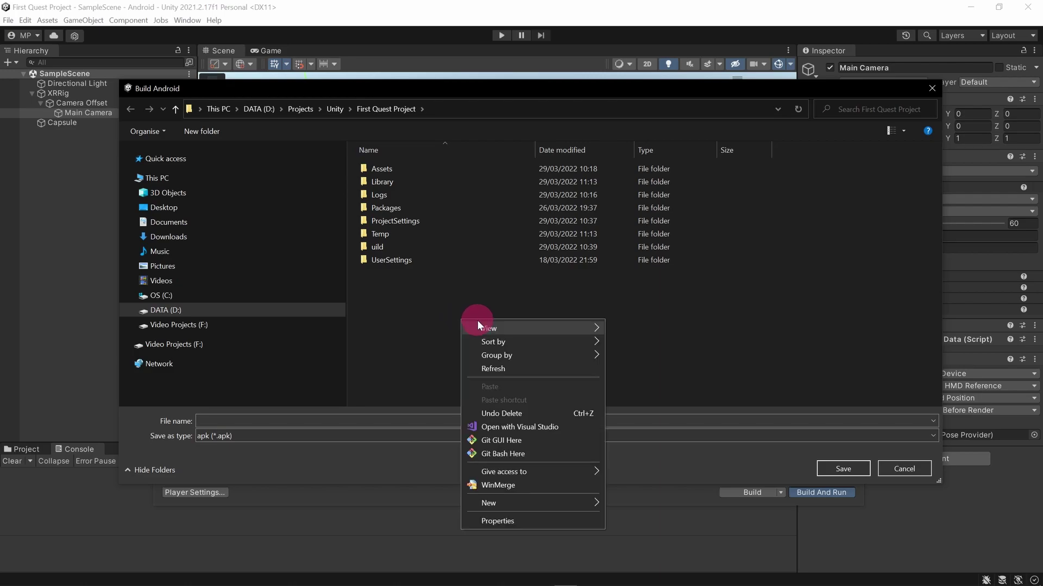
mouse_move(478, 325)
mouse_move(495, 506)
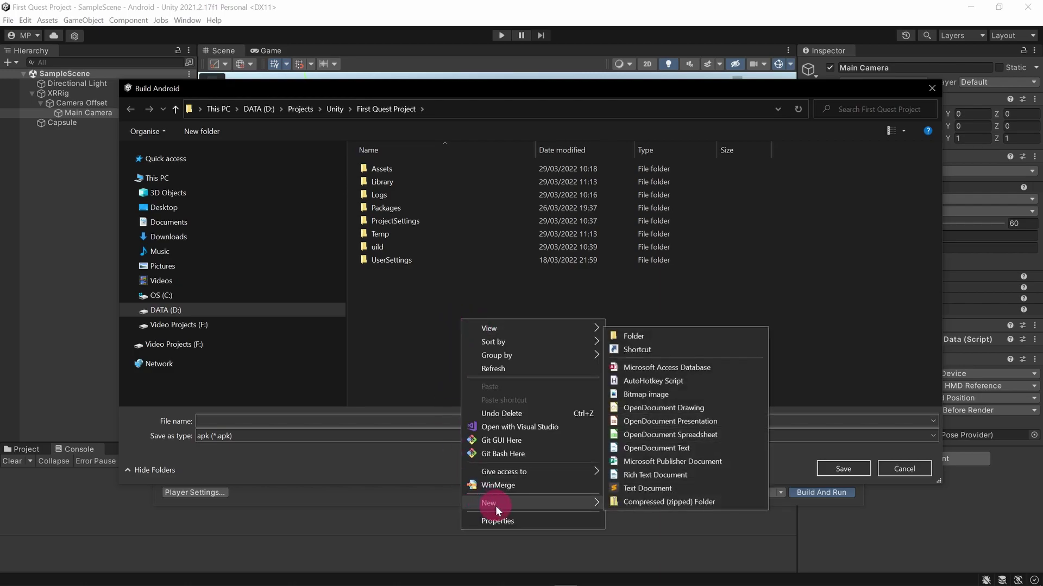
left_click(683, 328)
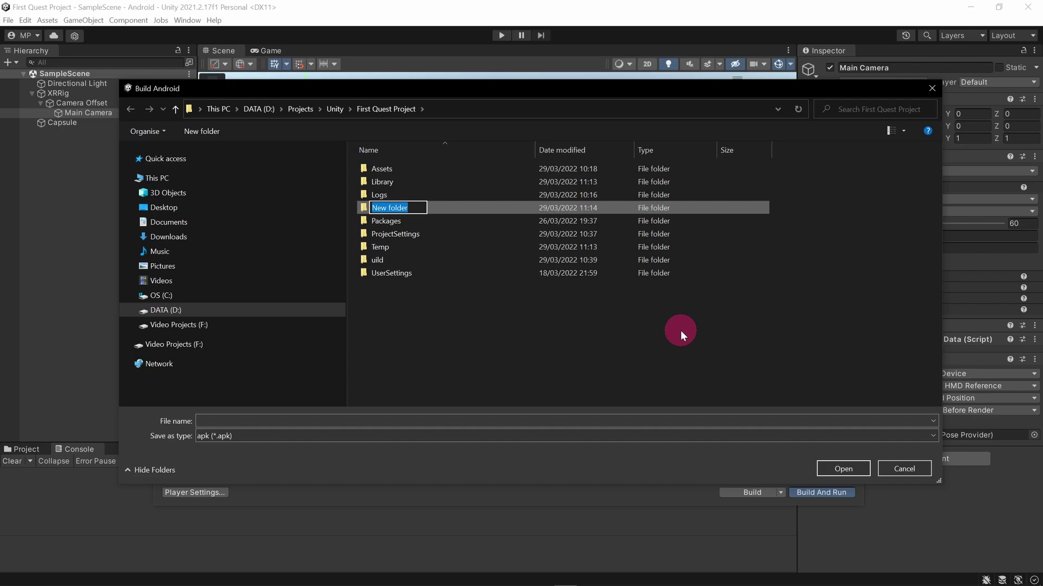
type("Build")
key("Return")
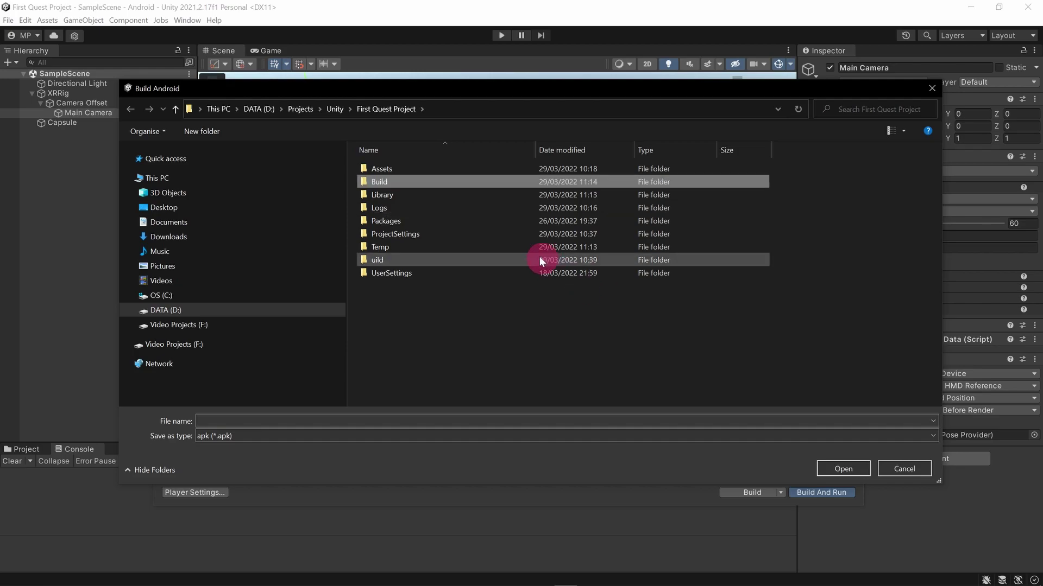
double_click(410, 182)
left_click(251, 422)
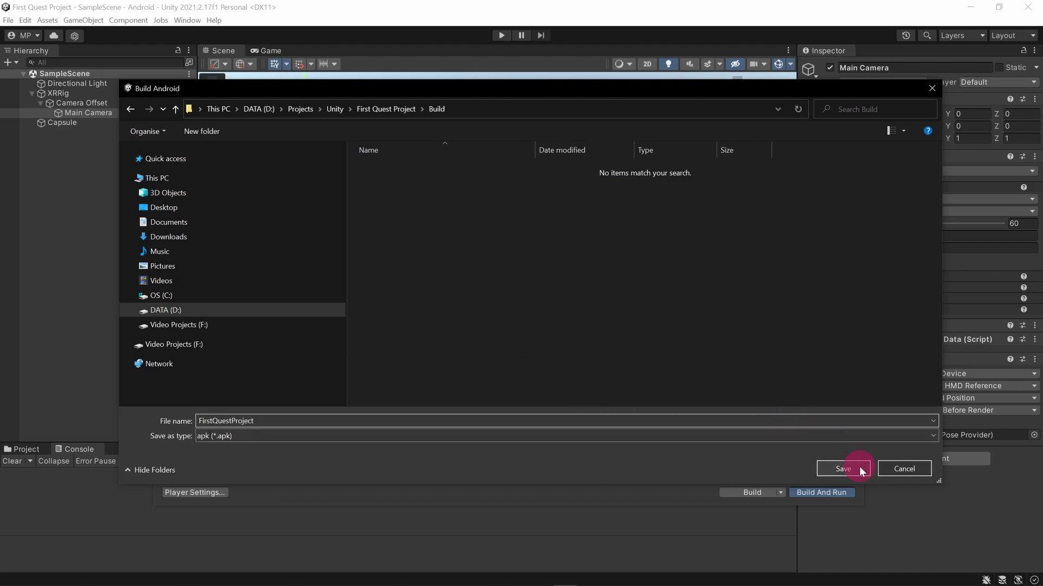
left_click(843, 469)
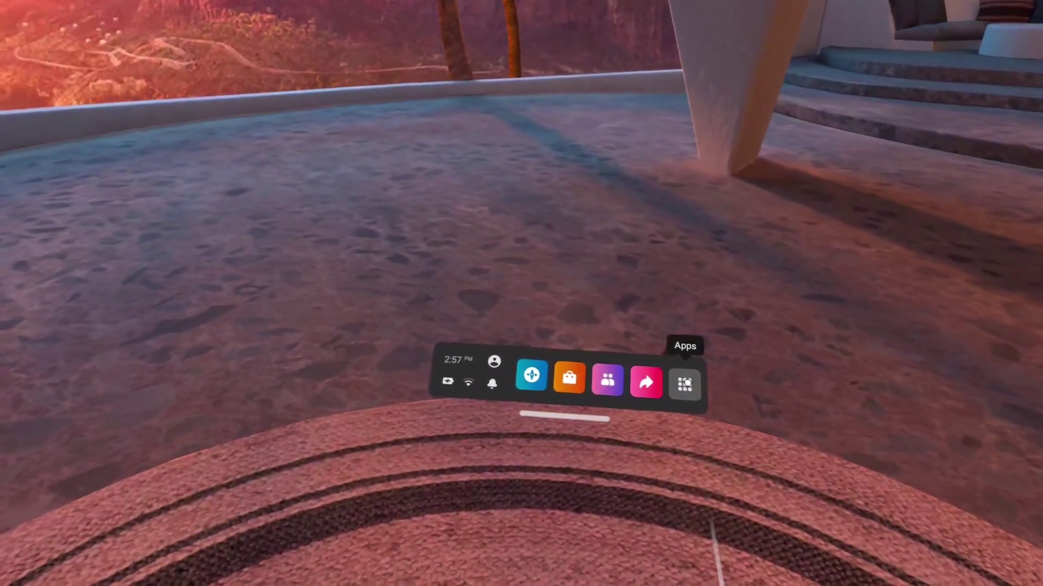
Step: Open the headset's Apps library and its All (6) filter dropdown
left_click(685, 384)
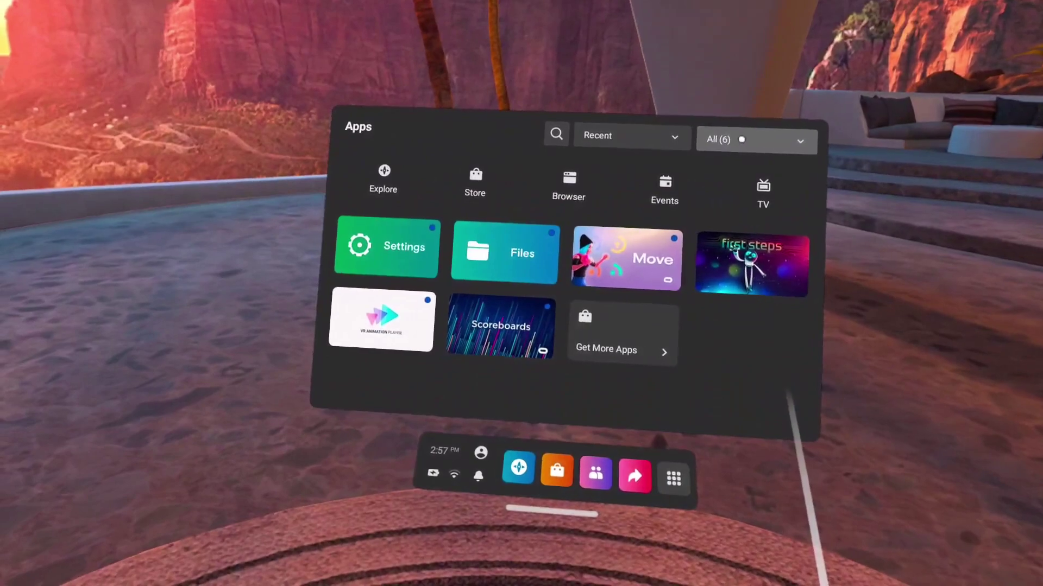
left_click(743, 140)
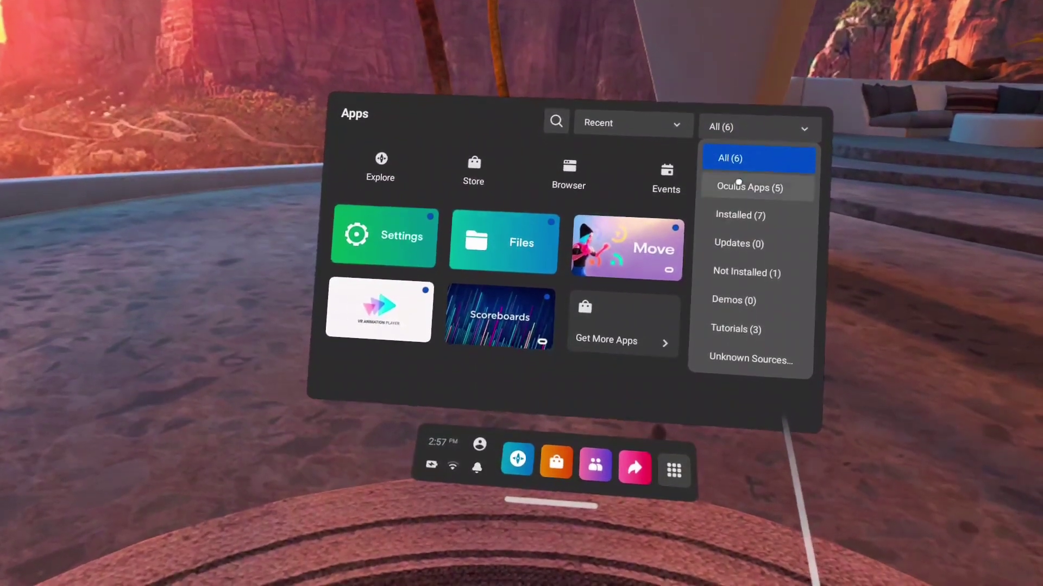